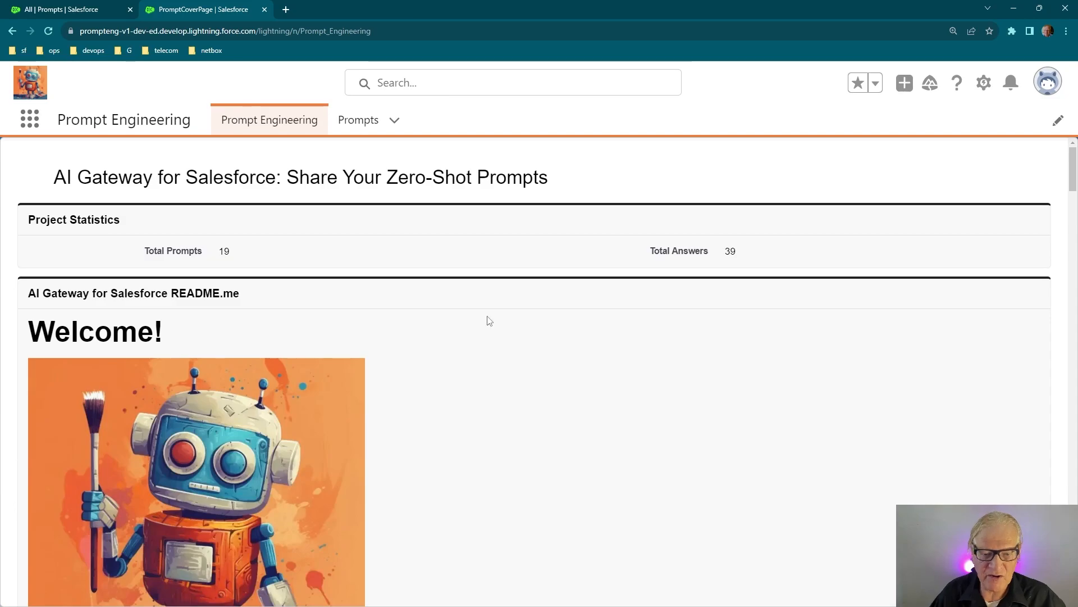
Look through the AI Gateway for Salesforce README, covering the project description, privacy considerations and getting-started instructions
{"action": "scroll", "coordinate": [488, 321], "scroll_direction": "down", "scroll_amount": 20}
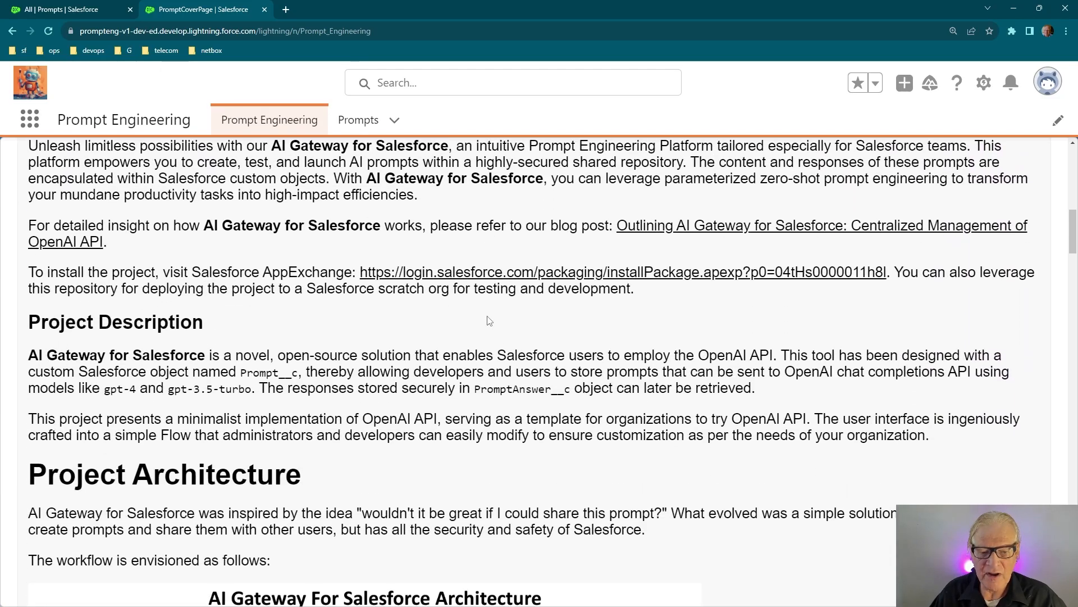
{"action": "scroll", "coordinate": [487, 319], "scroll_direction": "down", "scroll_amount": 15}
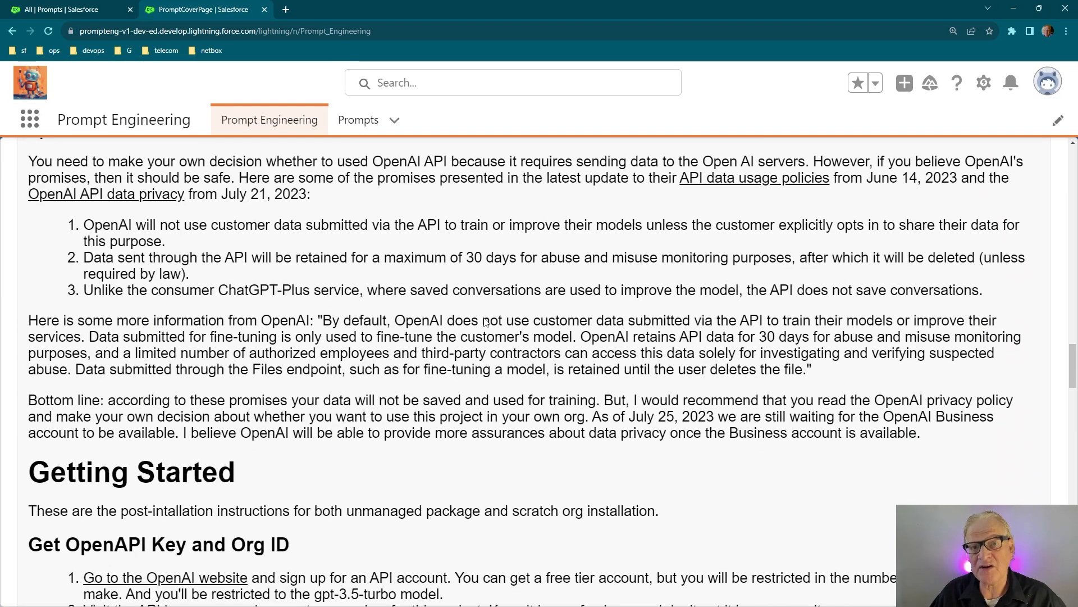
{"action": "scroll", "coordinate": [485, 322], "scroll_direction": "up", "scroll_amount": 9}
{"action": "scroll", "coordinate": [487, 322], "scroll_direction": "up", "scroll_amount": 6}
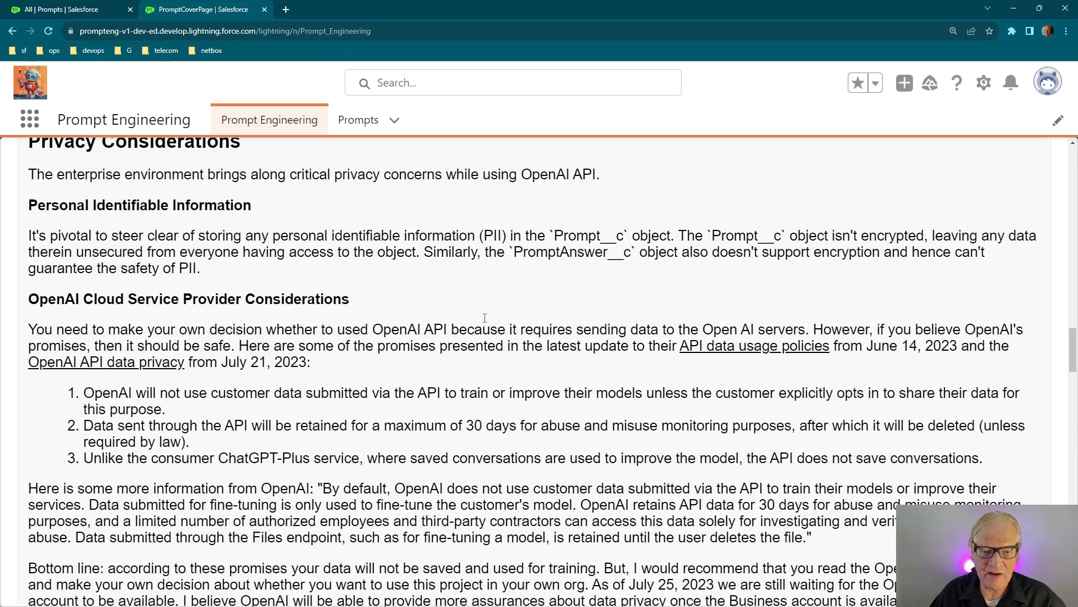
{"action": "scroll", "coordinate": [475, 324], "scroll_direction": "down", "scroll_amount": 12}
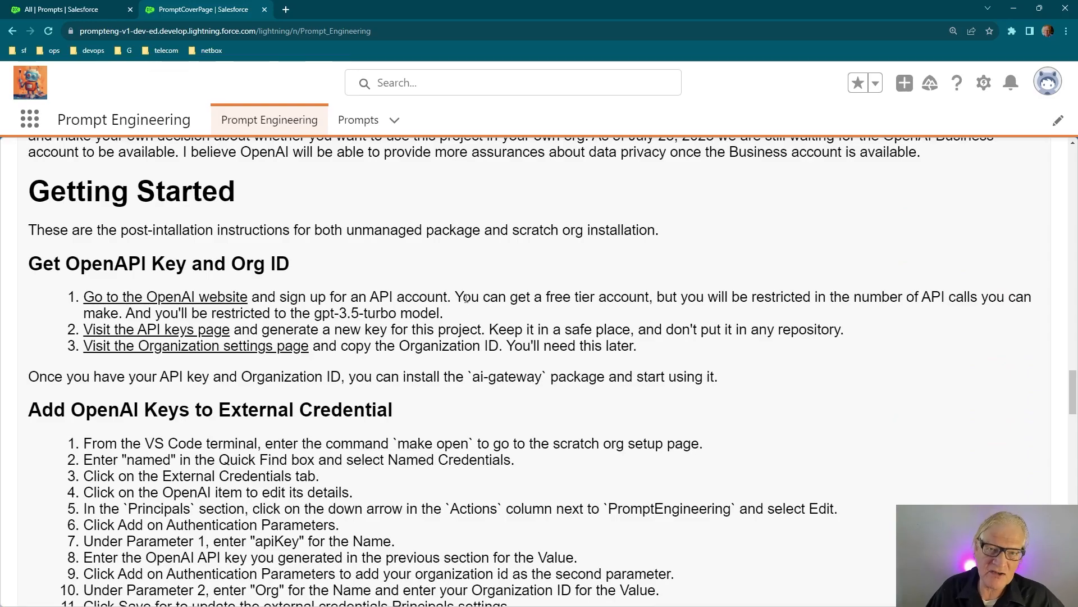
{"action": "scroll", "coordinate": [416, 319], "scroll_direction": "up", "scroll_amount": 5}
{"action": "scroll", "coordinate": [417, 320], "scroll_direction": "up", "scroll_amount": 20}
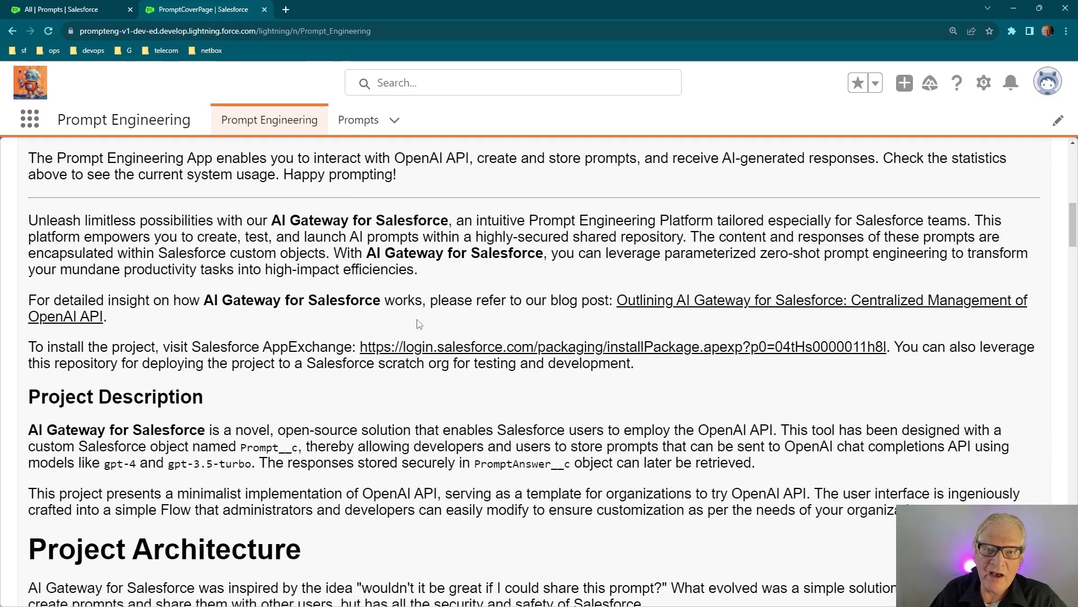
{"action": "scroll", "coordinate": [416, 324], "scroll_direction": "up", "scroll_amount": 8}
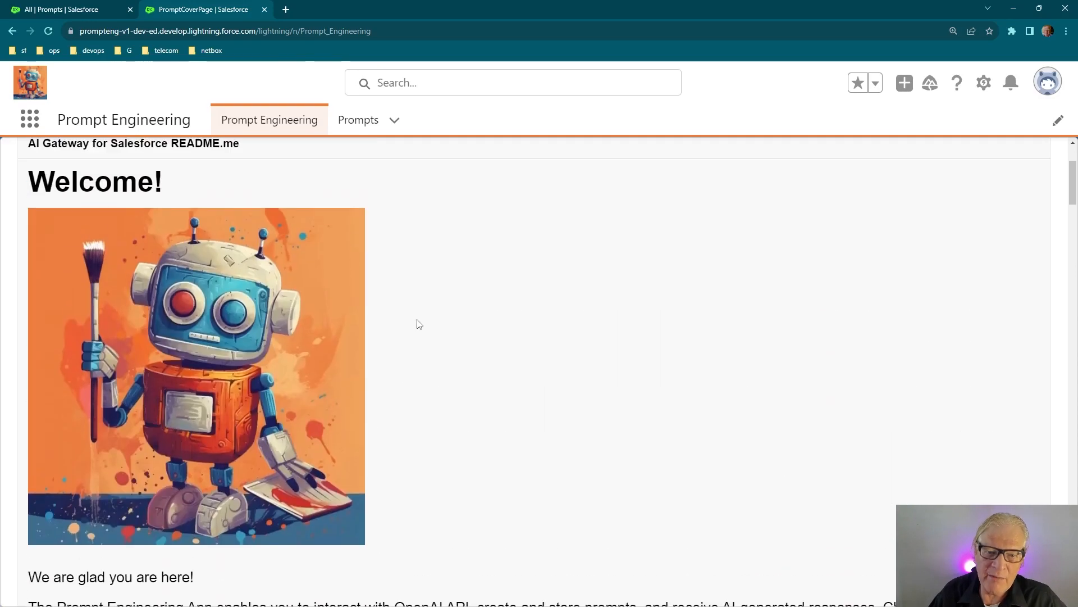
Open the LinkedIn Promotion prompt from the prompts list and set its temperature to 1.1, with gpt-4 as the model
{"action": "left_click", "coordinate": [353, 128]}
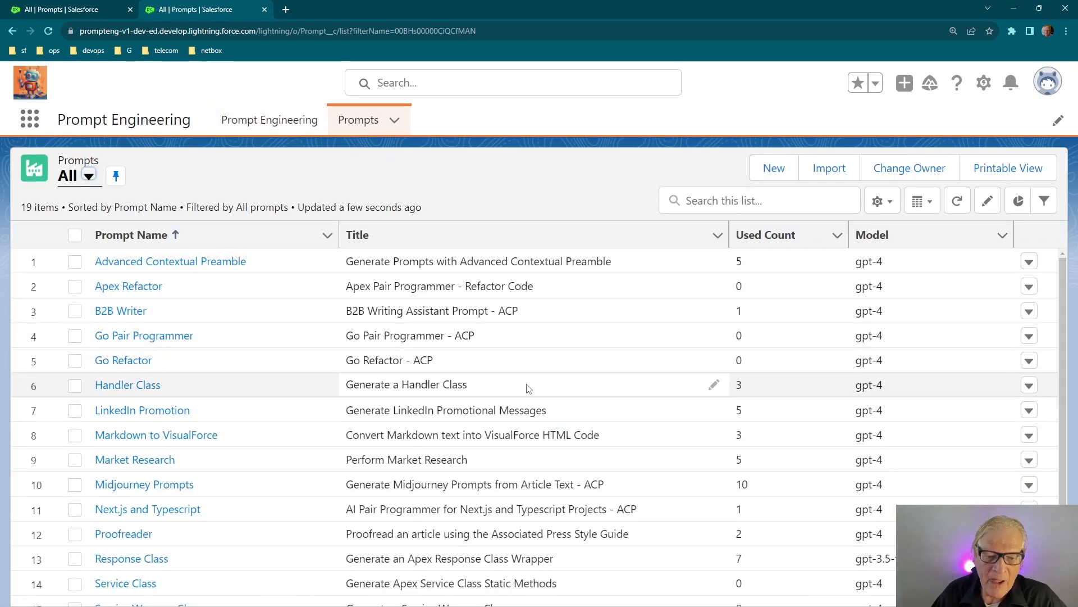
{"action": "left_click", "coordinate": [133, 416]}
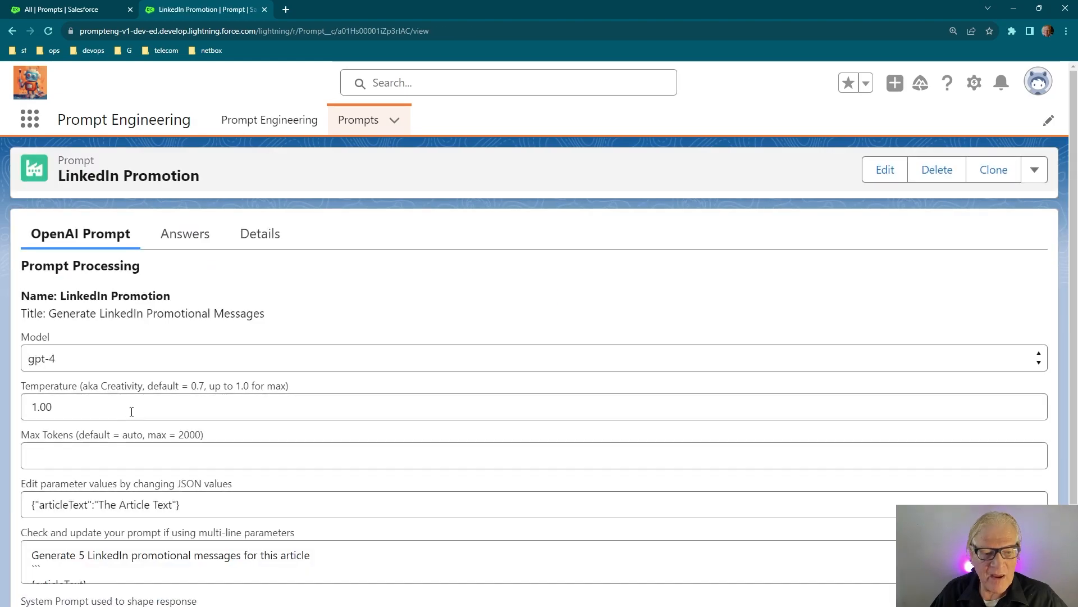
{"action": "scroll", "coordinate": [214, 354], "scroll_direction": "down", "scroll_amount": 1}
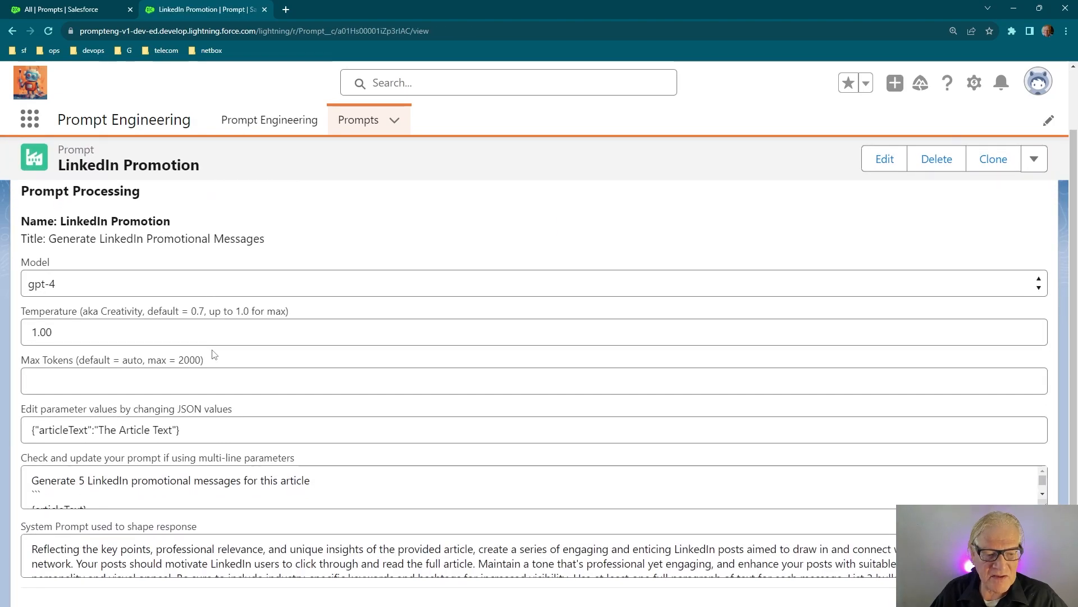
{"action": "left_click", "coordinate": [104, 287]}
{"action": "left_click", "coordinate": [103, 287]}
{"action": "left_click", "coordinate": [104, 286]}
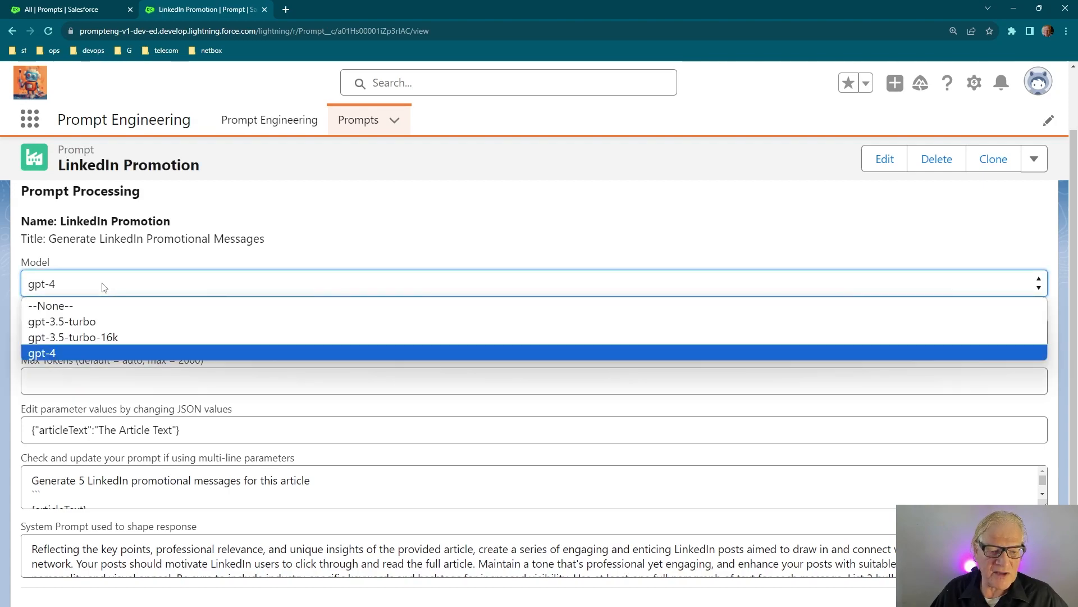
{"action": "left_click", "coordinate": [101, 286]}
{"action": "left_click", "coordinate": [93, 330]}
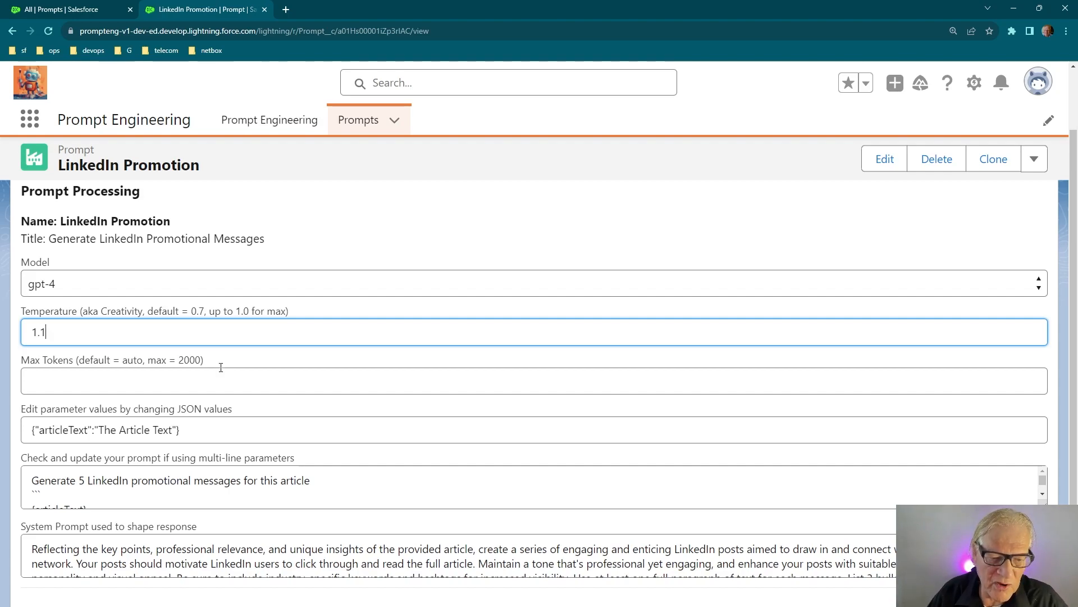
{"action": "left_click", "coordinate": [222, 384]}
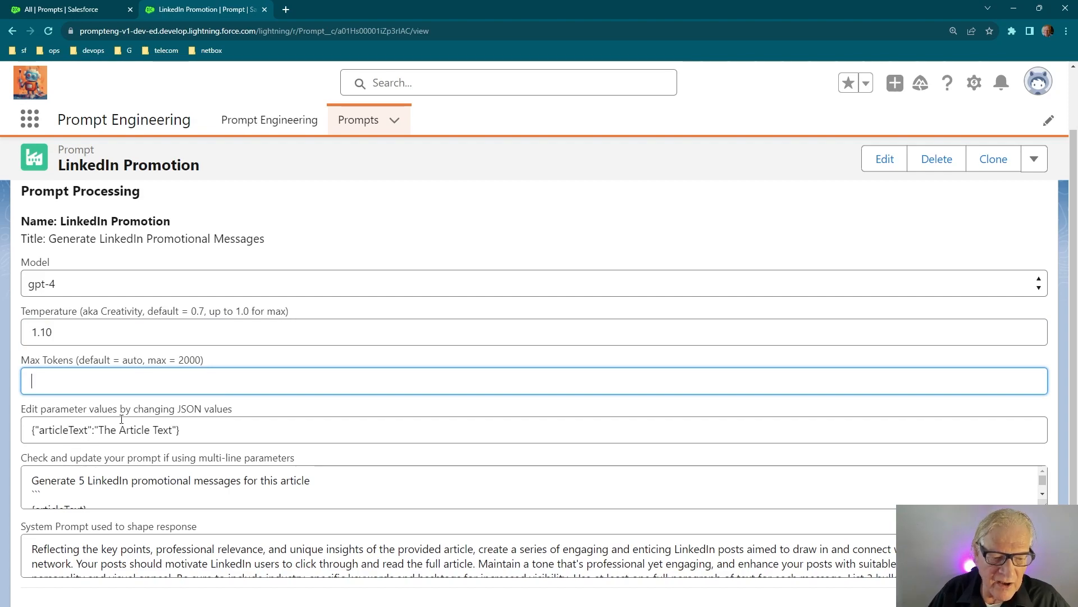
Replace the {articleText} placeholder in the multi-line prompt text with the copied article about SDLC for Prompts
{"action": "left_click_drag", "start_coordinate": [98, 431], "coordinate": [175, 434]}
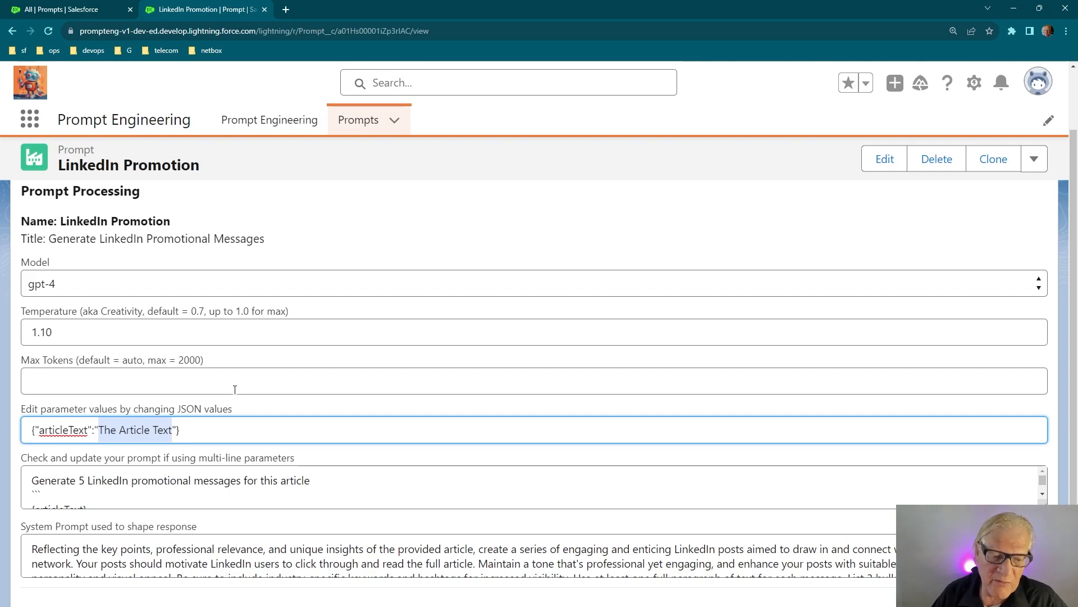
{"action": "left_click", "coordinate": [287, 424]}
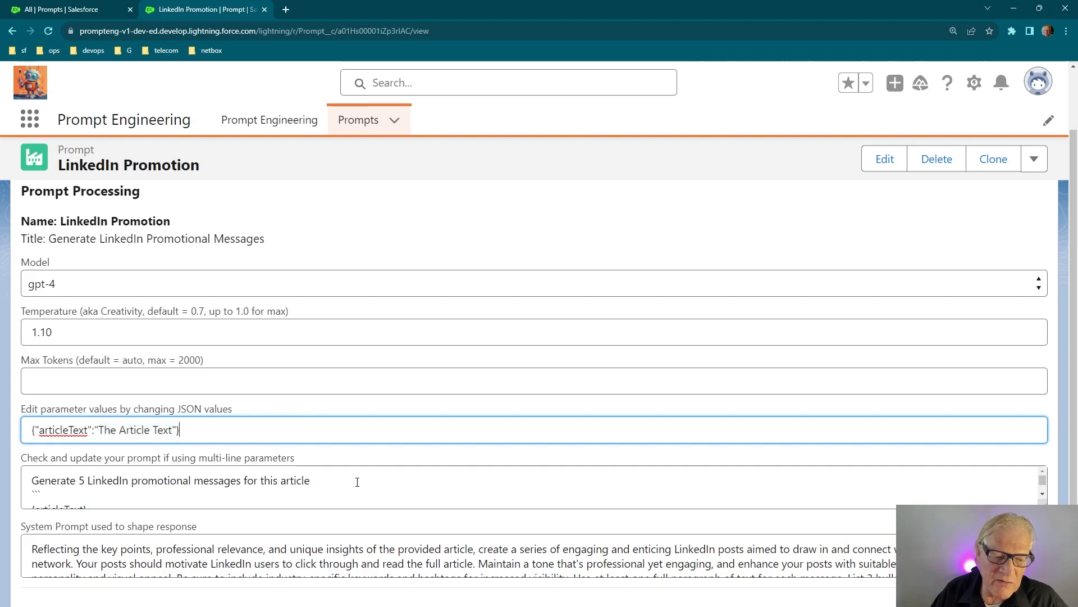
{"action": "scroll", "coordinate": [360, 489], "scroll_direction": "down", "scroll_amount": 1}
{"action": "left_click", "coordinate": [117, 484]}
{"action": "left_click_drag", "start_coordinate": [117, 484], "coordinate": [33, 478]}
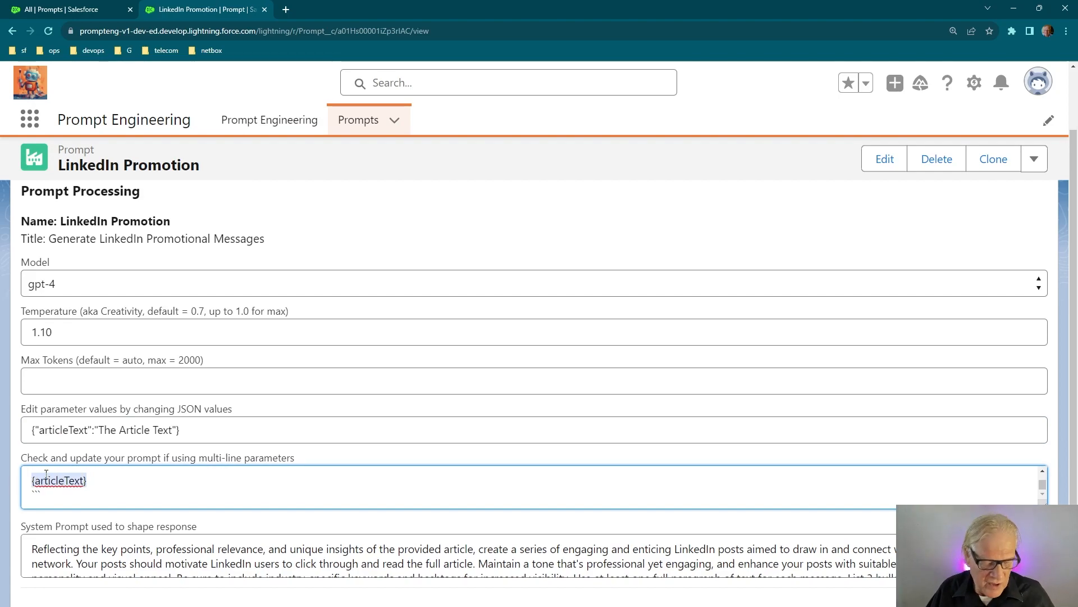
{"action": "key", "text": "ctrl+v"}
Check the inserted article text and the full system prompt, and submit the LinkedIn Promotion prompt to generate a response
{"action": "scroll", "coordinate": [137, 483], "scroll_direction": "up", "scroll_amount": 8}
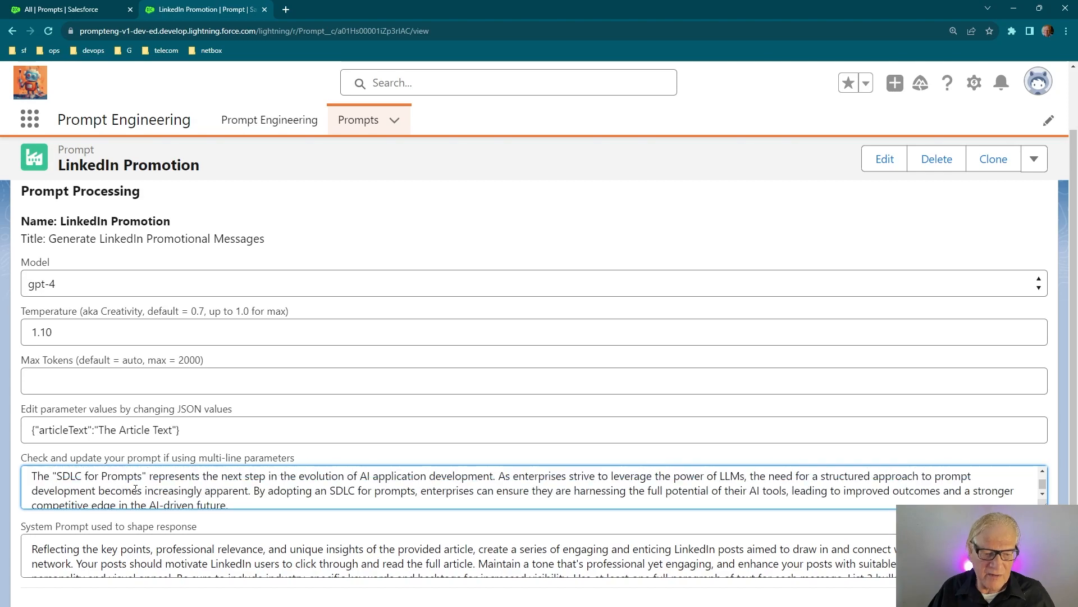
{"action": "scroll", "coordinate": [128, 504], "scroll_direction": "up", "scroll_amount": 10}
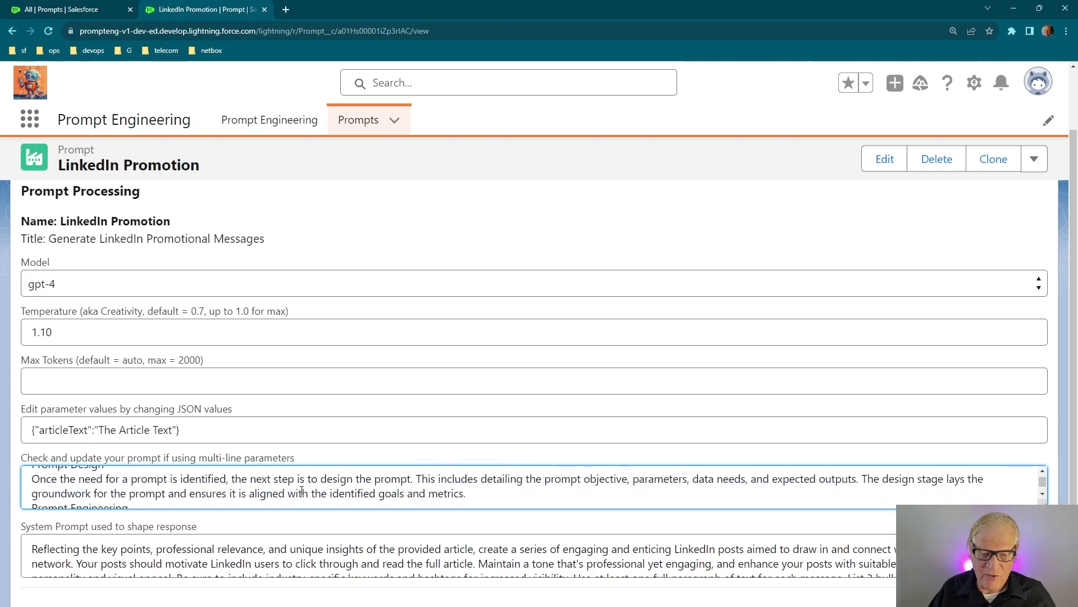
{"action": "scroll", "coordinate": [325, 548], "scroll_direction": "down", "scroll_amount": 2}
{"action": "scroll", "coordinate": [325, 547], "scroll_direction": "up", "scroll_amount": 2}
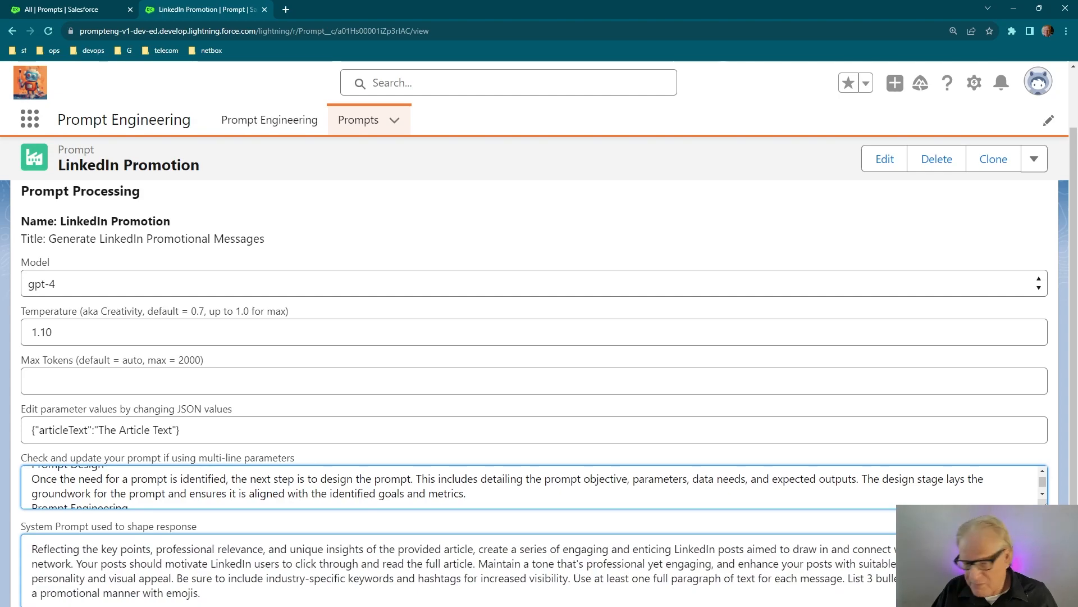
{"action": "scroll", "coordinate": [424, 219], "scroll_direction": "down", "scroll_amount": 1}
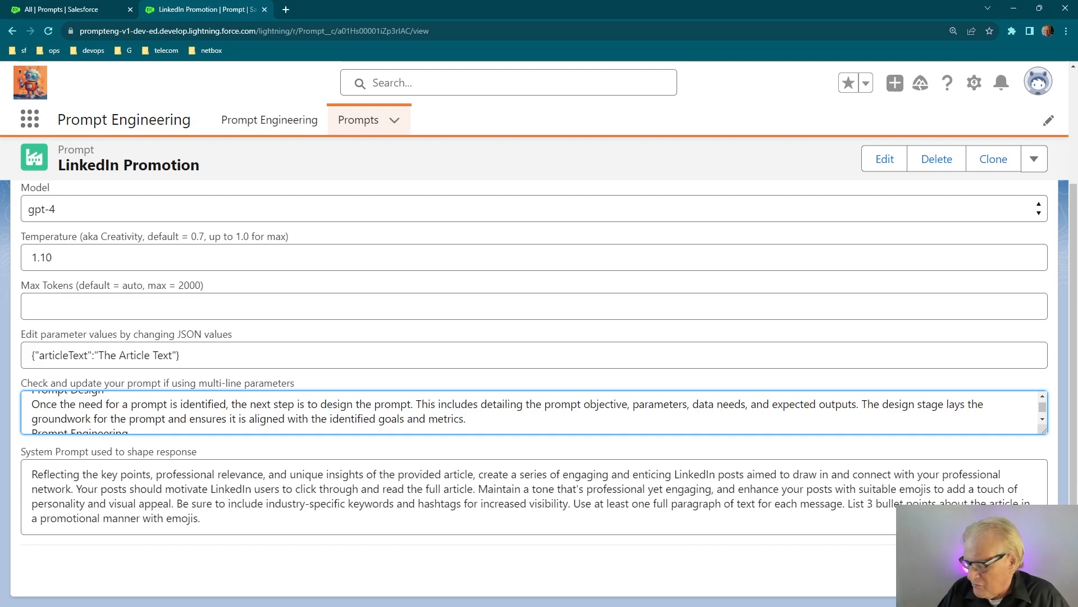
{"action": "left_click", "coordinate": [1011, 570]}
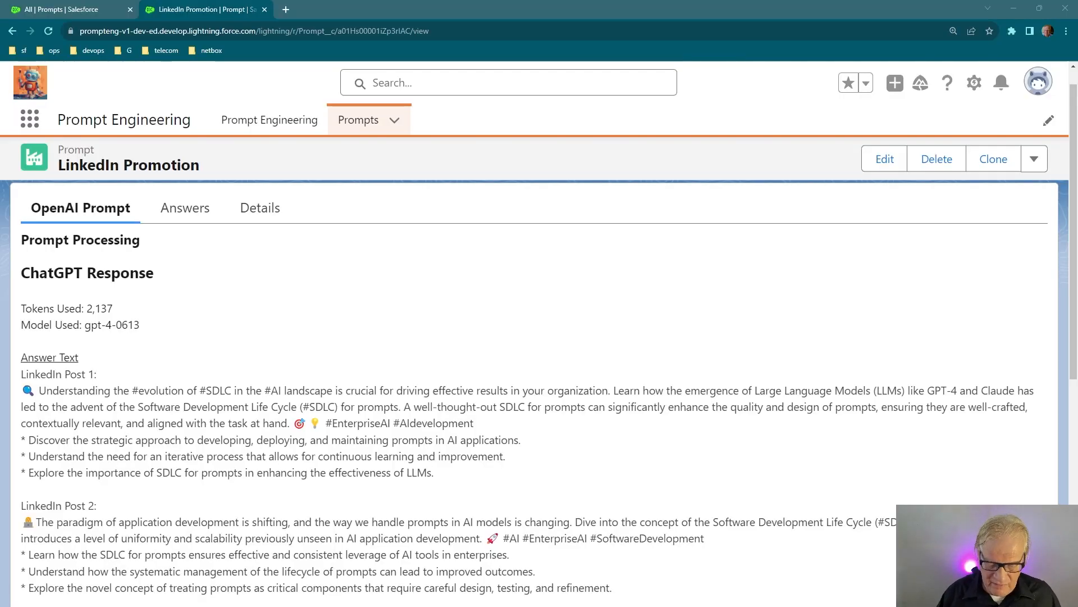
Enlarge the page and read through the generated LinkedIn posts in the ChatGPT response
{"action": "key", "text": "ctrl+plus"}
{"action": "scroll", "coordinate": [316, 409], "scroll_direction": "down", "scroll_amount": 3}
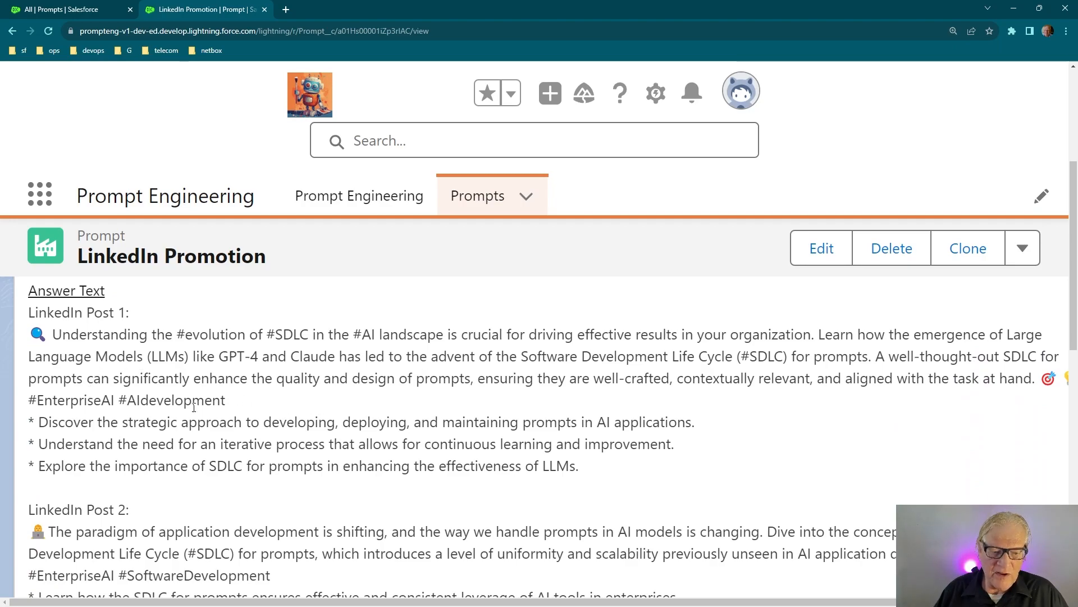
{"action": "scroll", "coordinate": [430, 404], "scroll_direction": "down", "scroll_amount": 4}
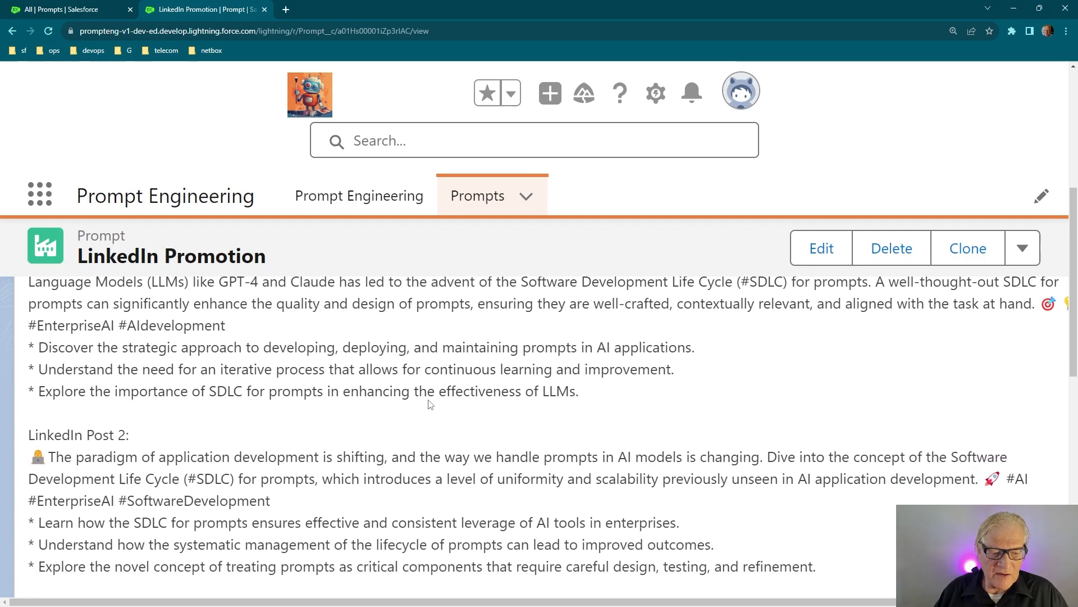
{"action": "scroll", "coordinate": [427, 401], "scroll_direction": "down", "scroll_amount": 3}
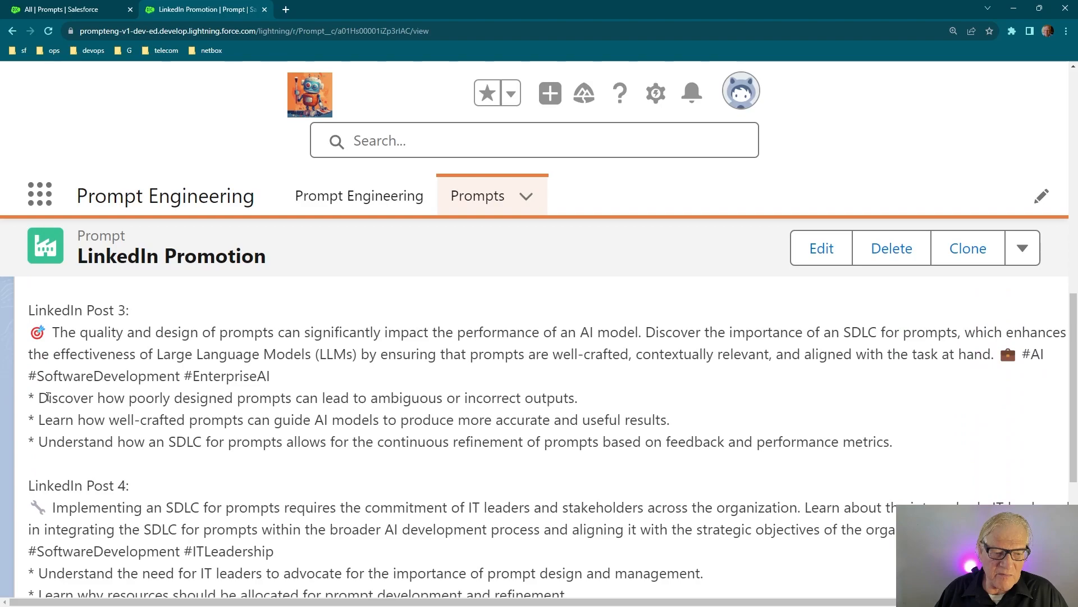
{"action": "scroll", "coordinate": [197, 396], "scroll_direction": "down", "scroll_amount": 5}
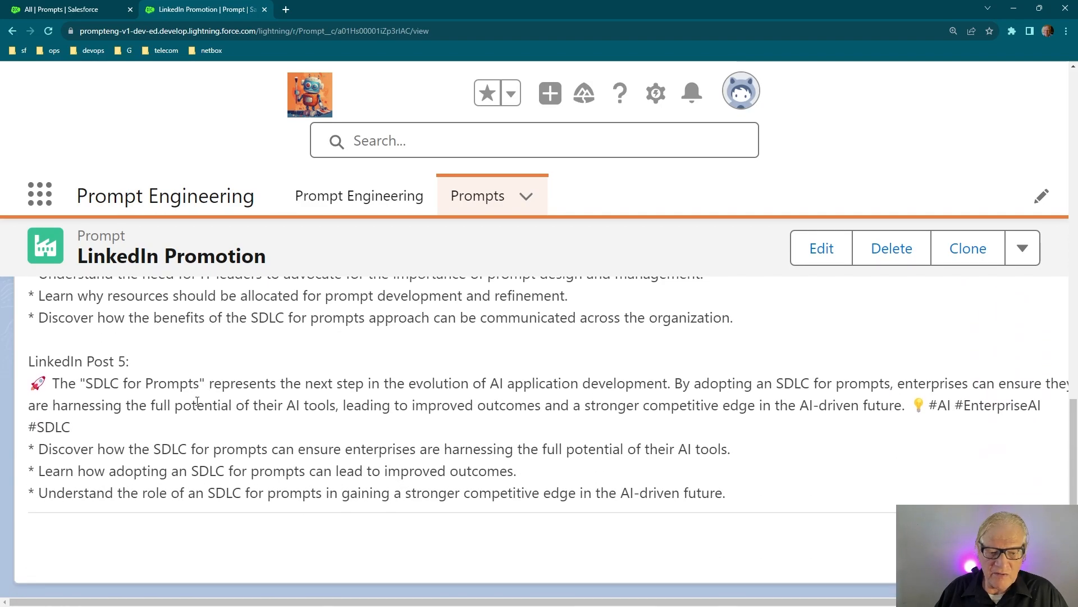
{"action": "scroll", "coordinate": [197, 401], "scroll_direction": "up", "scroll_amount": 15}
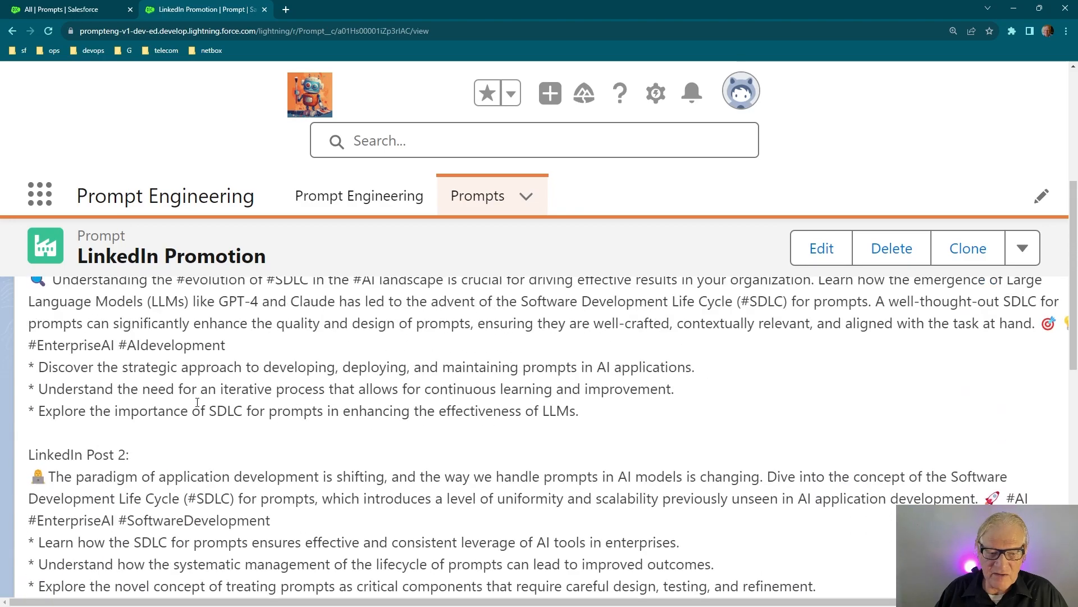
{"action": "scroll", "coordinate": [197, 401], "scroll_direction": "up", "scroll_amount": 3}
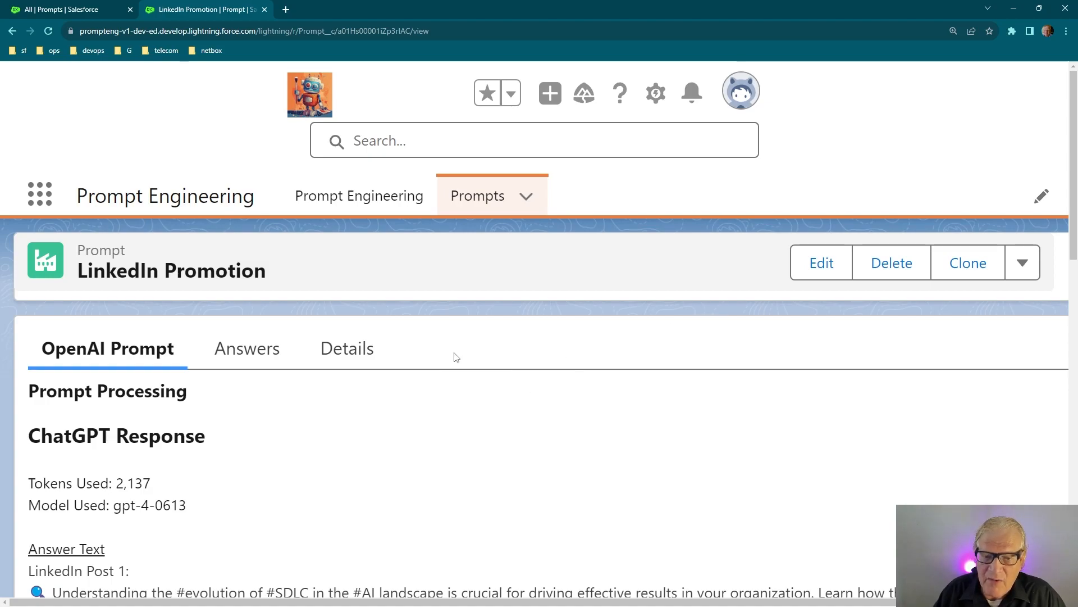
Open the Advanced Contextual Preamble prompt from the prompts list and set its temperature to 1.0
{"action": "left_click", "coordinate": [494, 202]}
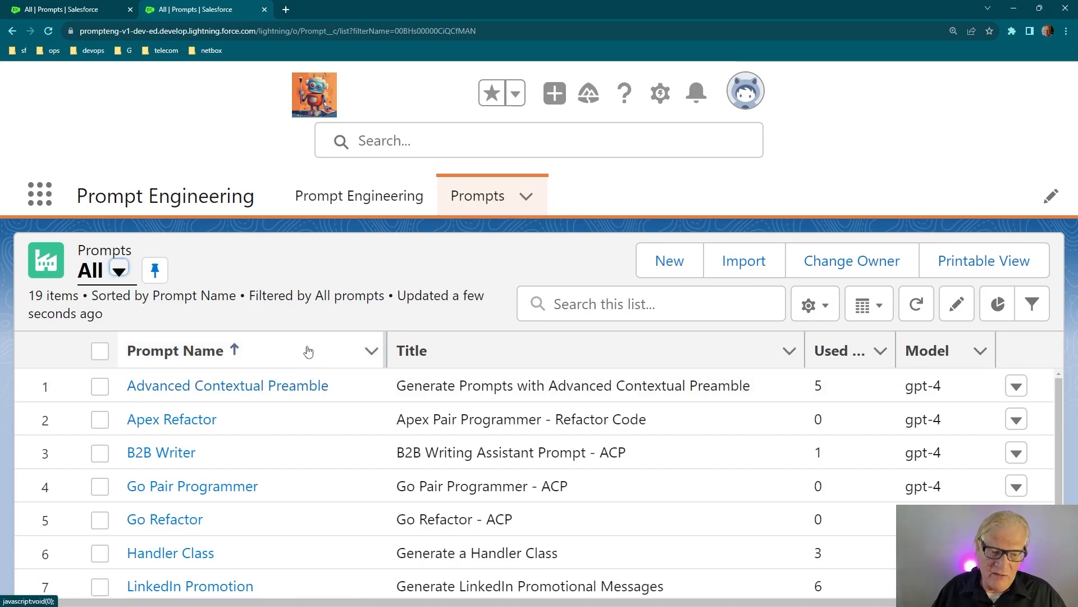
{"action": "left_click", "coordinate": [287, 386]}
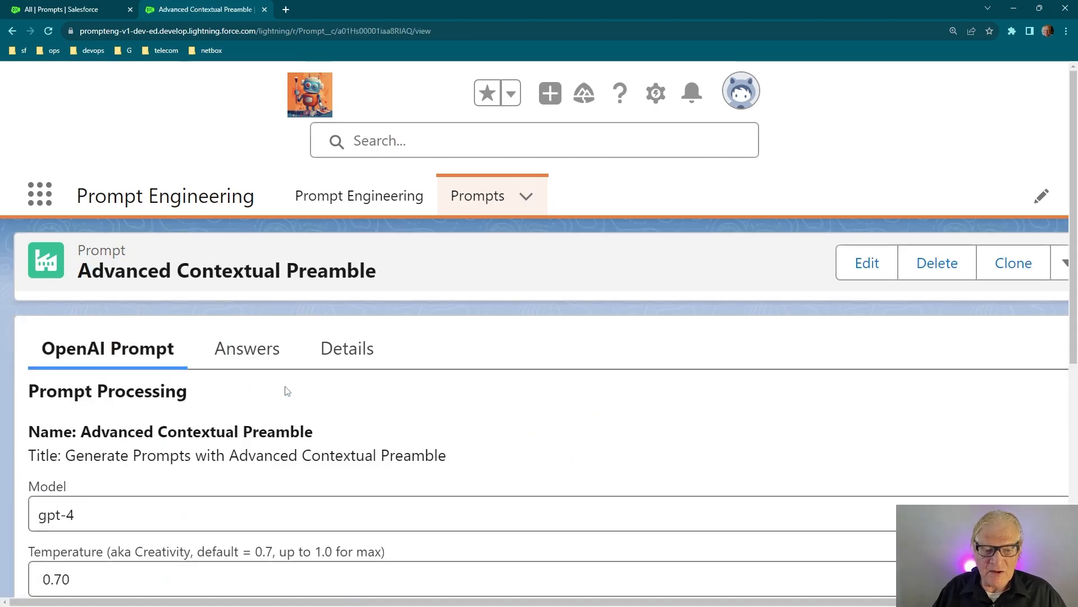
{"action": "scroll", "coordinate": [630, 409], "scroll_direction": "down", "scroll_amount": 2}
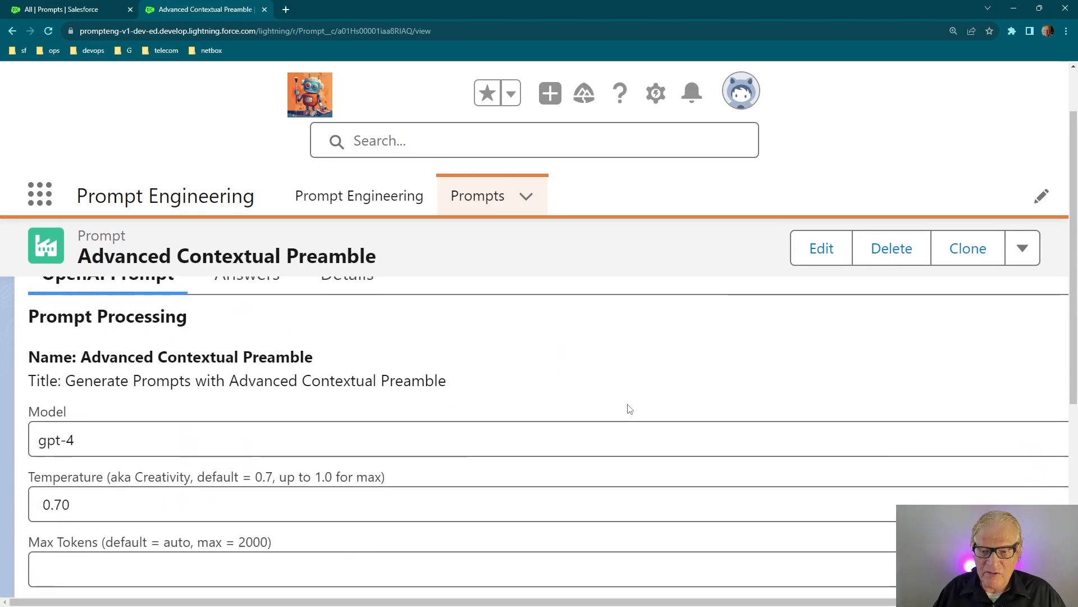
{"action": "scroll", "coordinate": [627, 405], "scroll_direction": "down", "scroll_amount": 3}
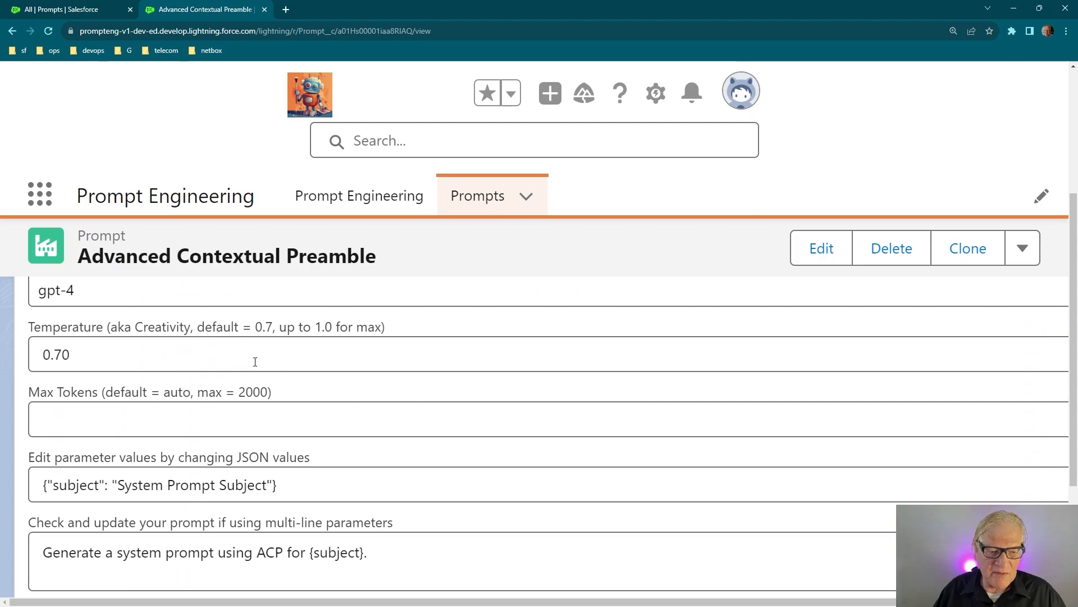
{"action": "left_click", "coordinate": [75, 348]}
{"action": "key", "text": "BackSpace"}
{"action": "left_click_drag", "start_coordinate": [67, 353], "coordinate": [54, 363]}
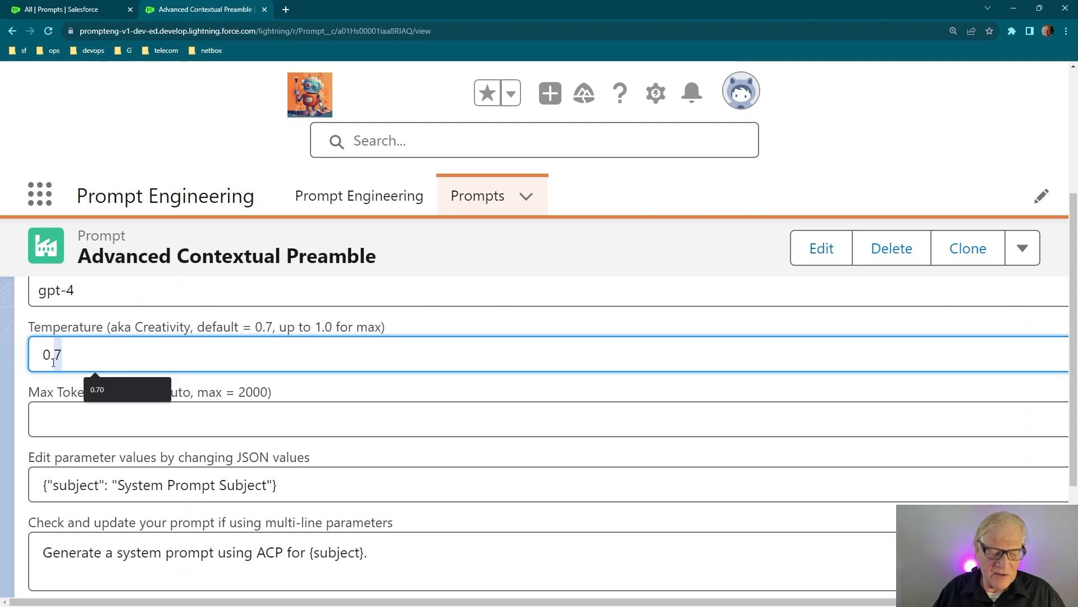
{"action": "type", "text": "1"}
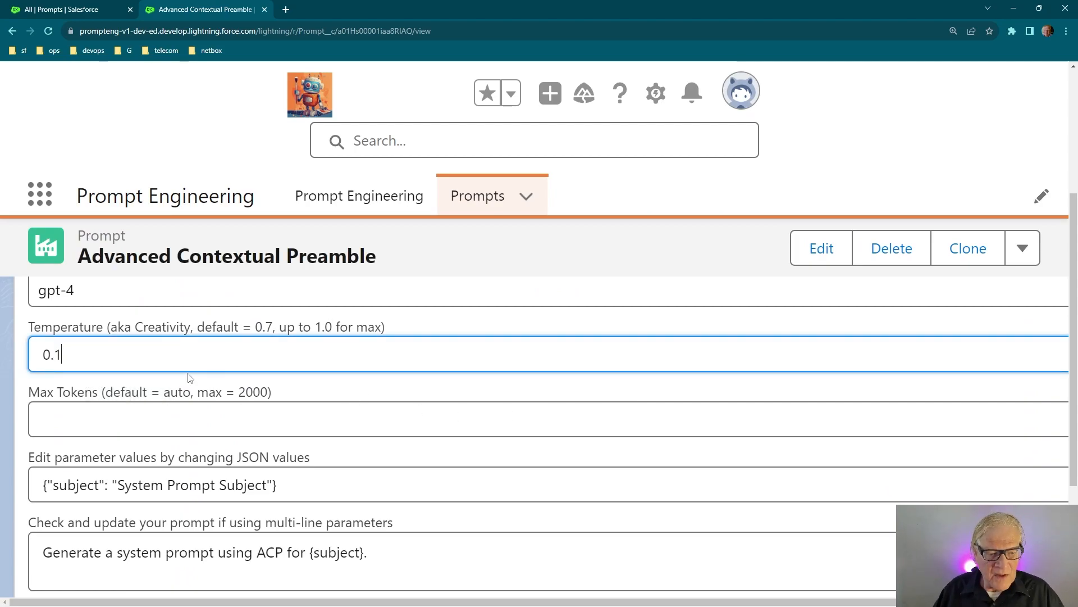
{"action": "key", "text": "BackSpace"}
{"action": "key", "text": "BackSpace"}
{"action": "key", "text": "BackSpace"}
{"action": "type", "text": "1.0"}
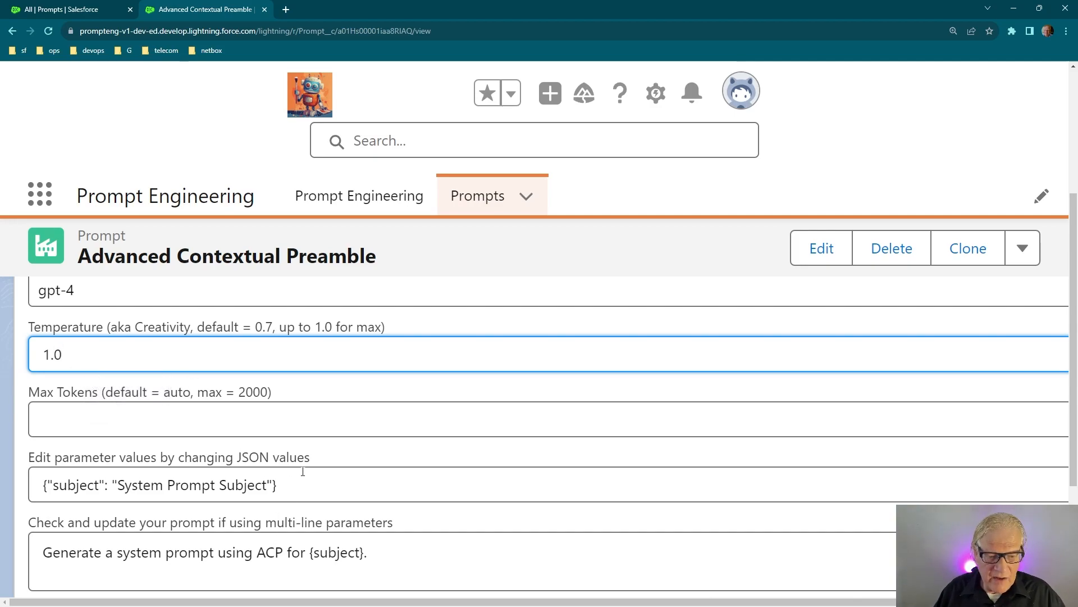
Set the subject value in the JSON parameters to "Generating a Twitter Promotion from article text"
{"action": "scroll", "coordinate": [302, 472], "scroll_direction": "down", "scroll_amount": 1}
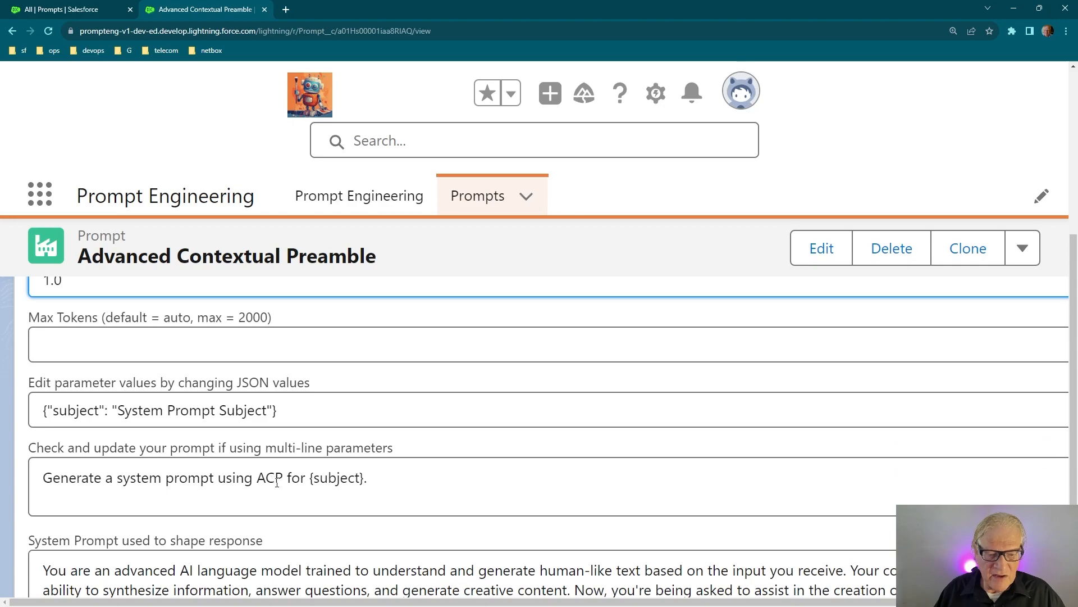
{"action": "double_click", "coordinate": [145, 417]}
{"action": "left_click_drag", "start_coordinate": [144, 416], "coordinate": [240, 413]}
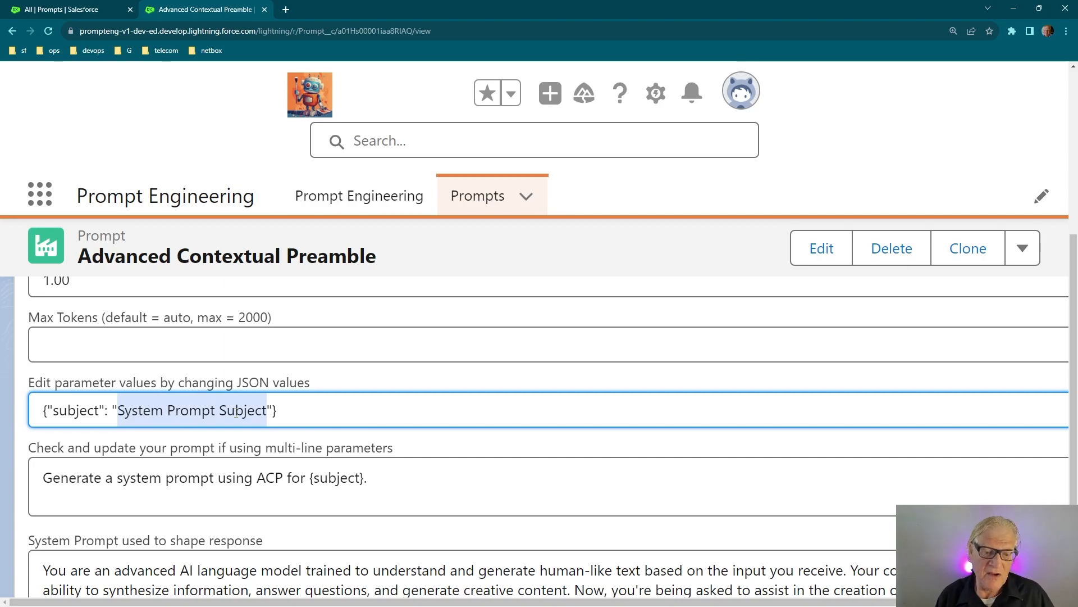
{"action": "type", "text": "Generating"}
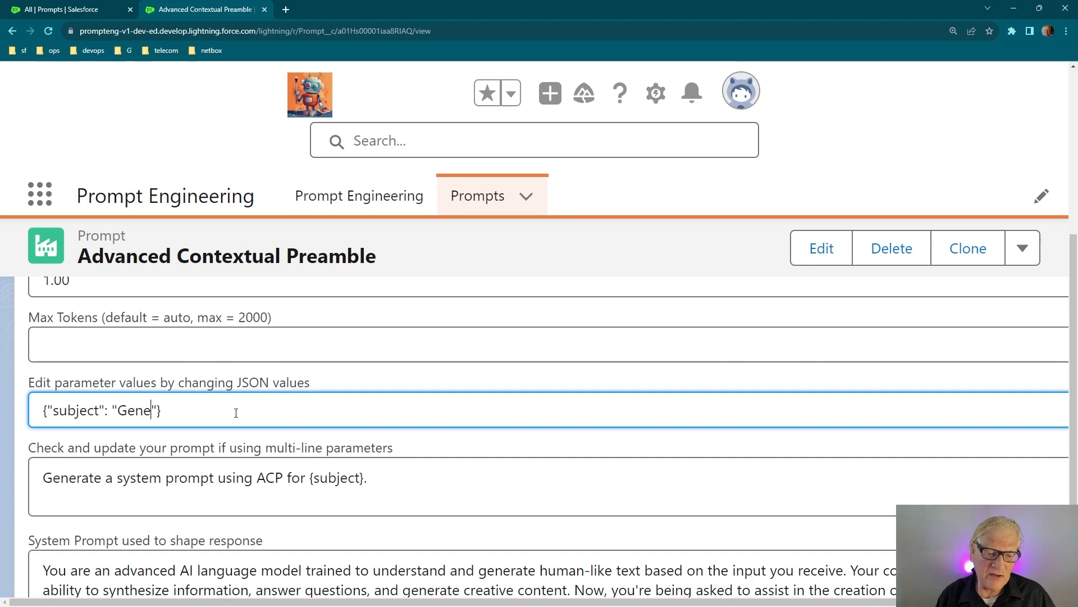
{"action": "type", "text": " a Twitter Promotion from article text"}
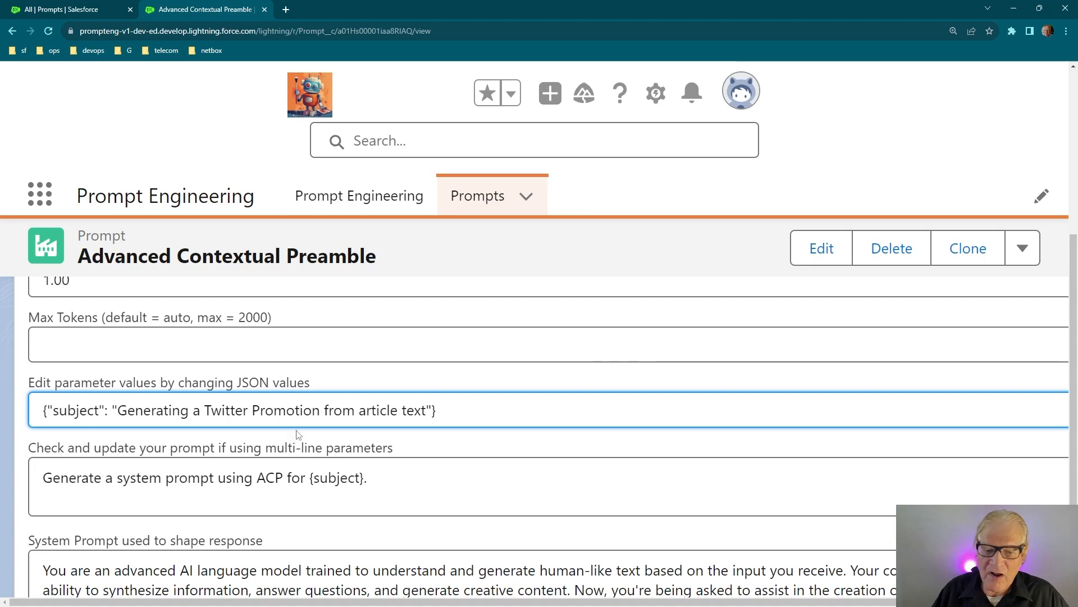
Check the full system prompt text and submit the Advanced Contextual Preamble prompt to generate a response
{"action": "scroll", "coordinate": [421, 457], "scroll_direction": "down", "scroll_amount": 2}
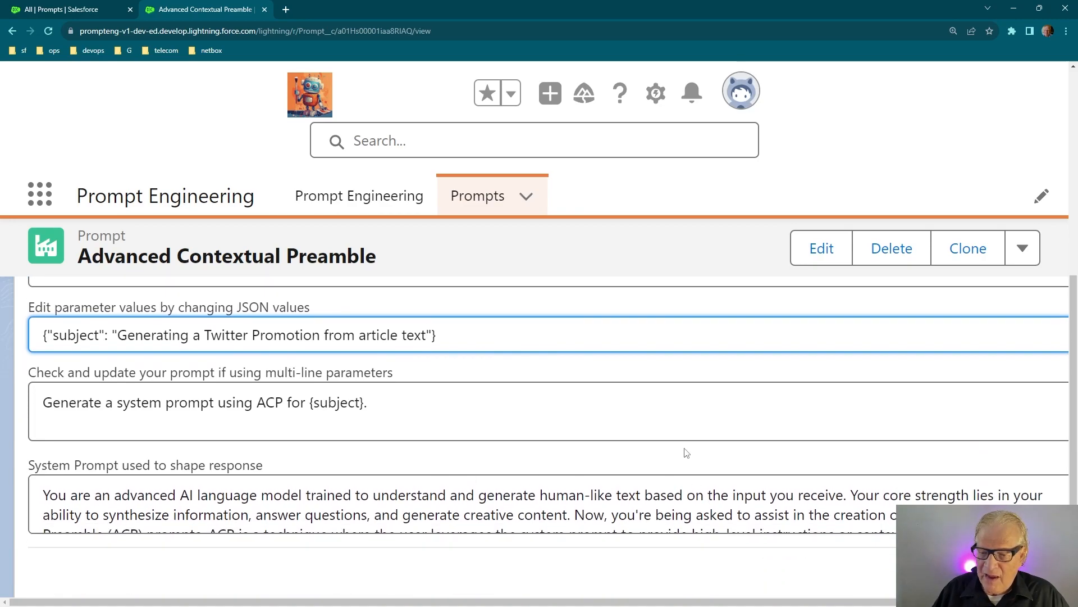
{"action": "left_click", "coordinate": [668, 486]}
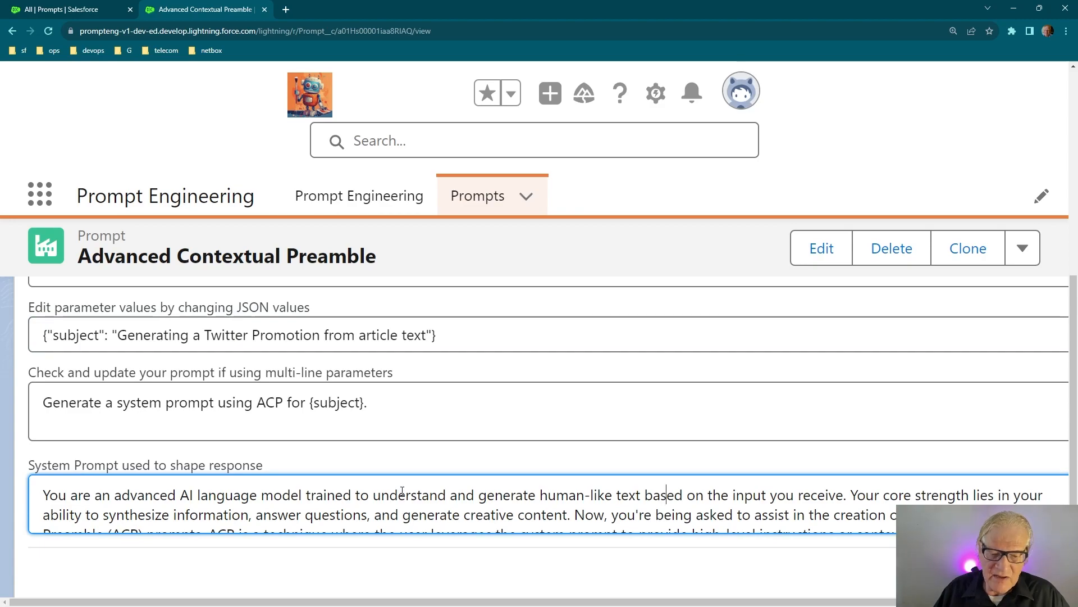
{"action": "left_click_drag", "start_coordinate": [403, 494], "coordinate": [411, 524]}
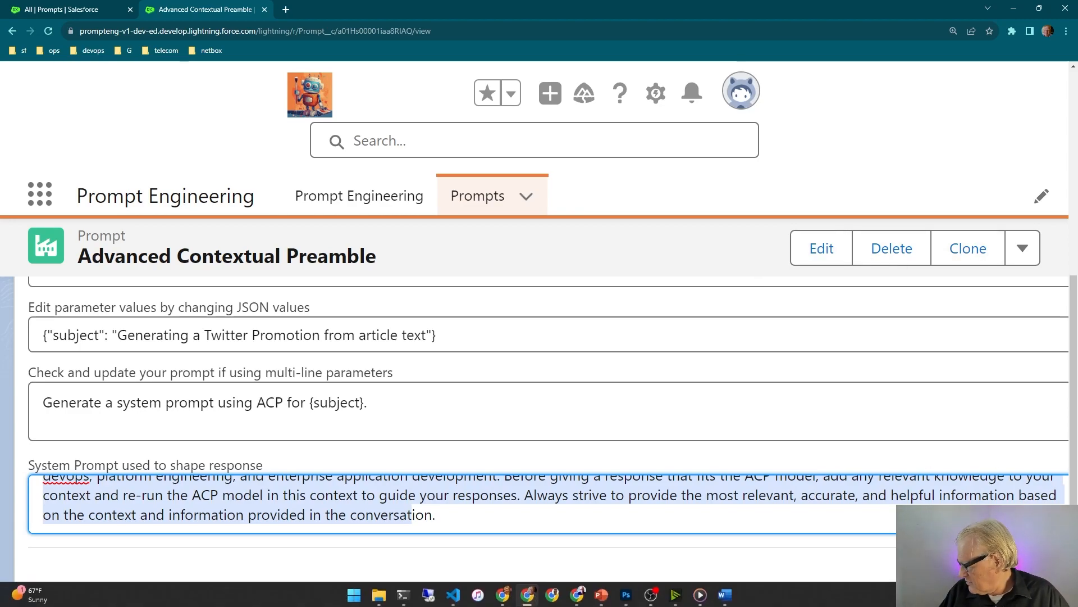
{"action": "left_click", "coordinate": [1016, 575]}
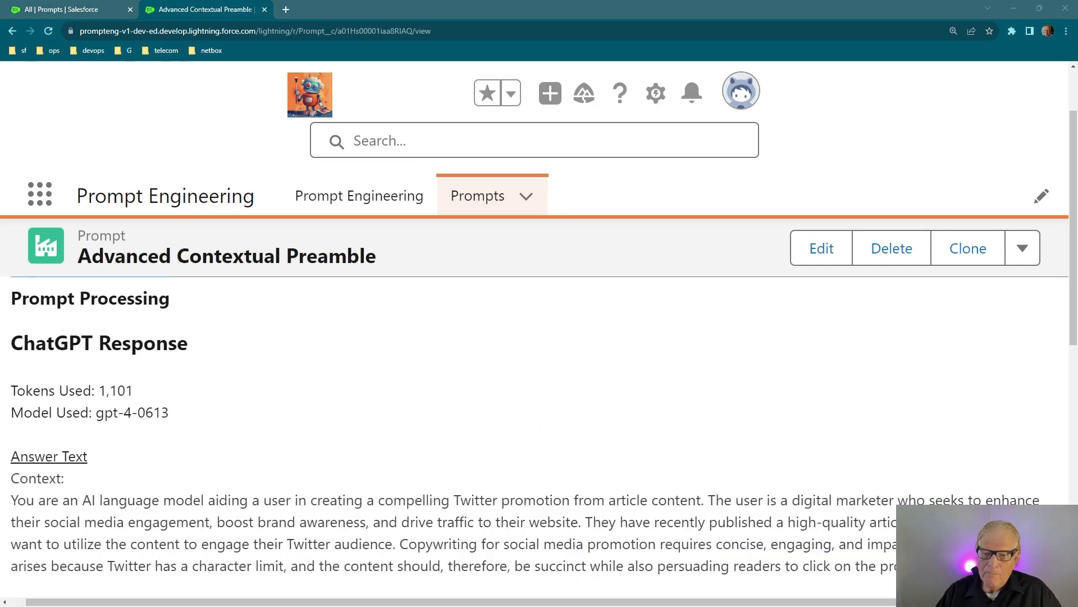
Read through the generated system prompt in the ChatGPT response, from the Context section to the closing instructions
{"action": "left_click", "coordinate": [607, 455]}
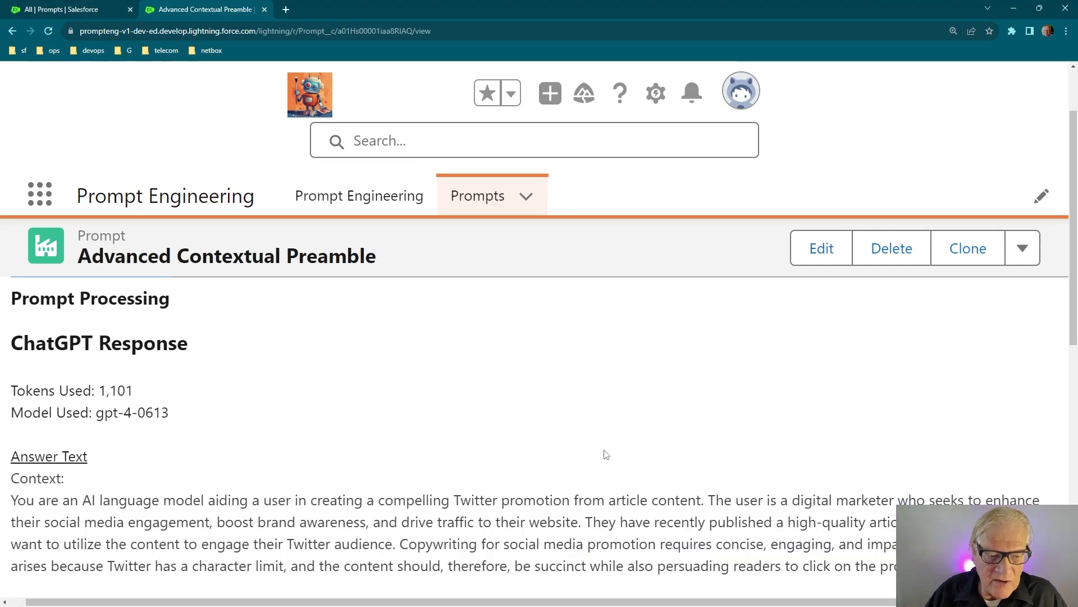
{"action": "scroll", "coordinate": [376, 363], "scroll_direction": "down", "scroll_amount": 1}
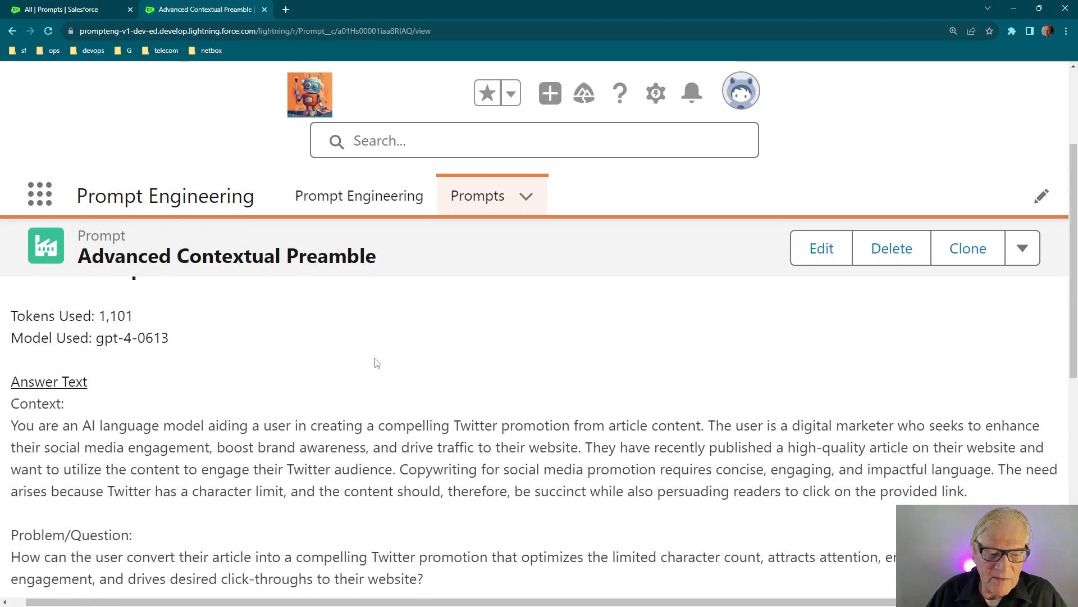
{"action": "scroll", "coordinate": [377, 363], "scroll_direction": "down", "scroll_amount": 1}
{"action": "scroll", "coordinate": [376, 358], "scroll_direction": "down", "scroll_amount": 1}
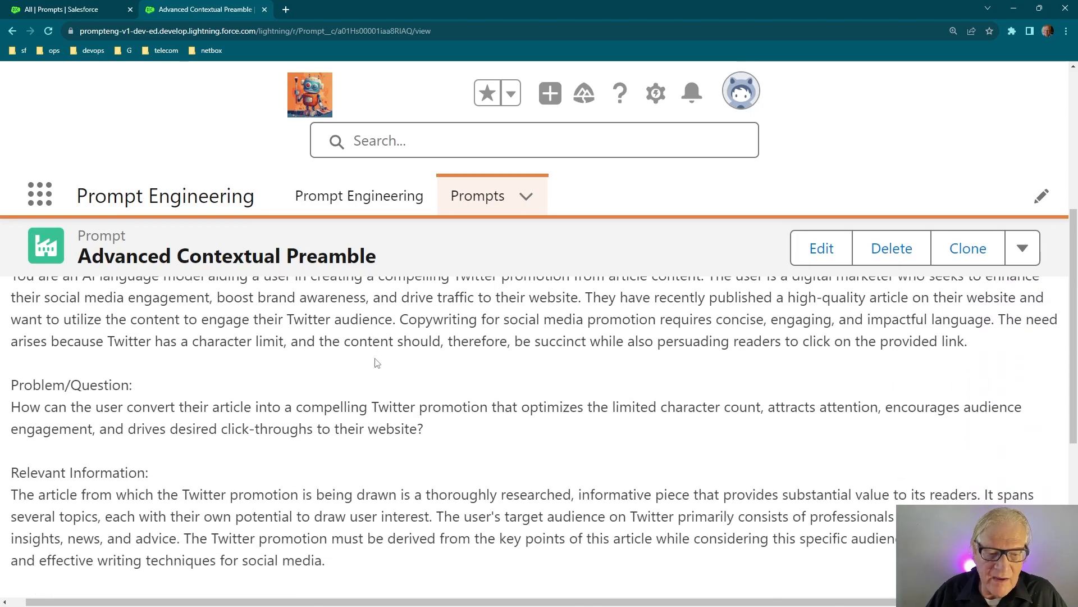
{"action": "scroll", "coordinate": [374, 363], "scroll_direction": "down", "scroll_amount": 1}
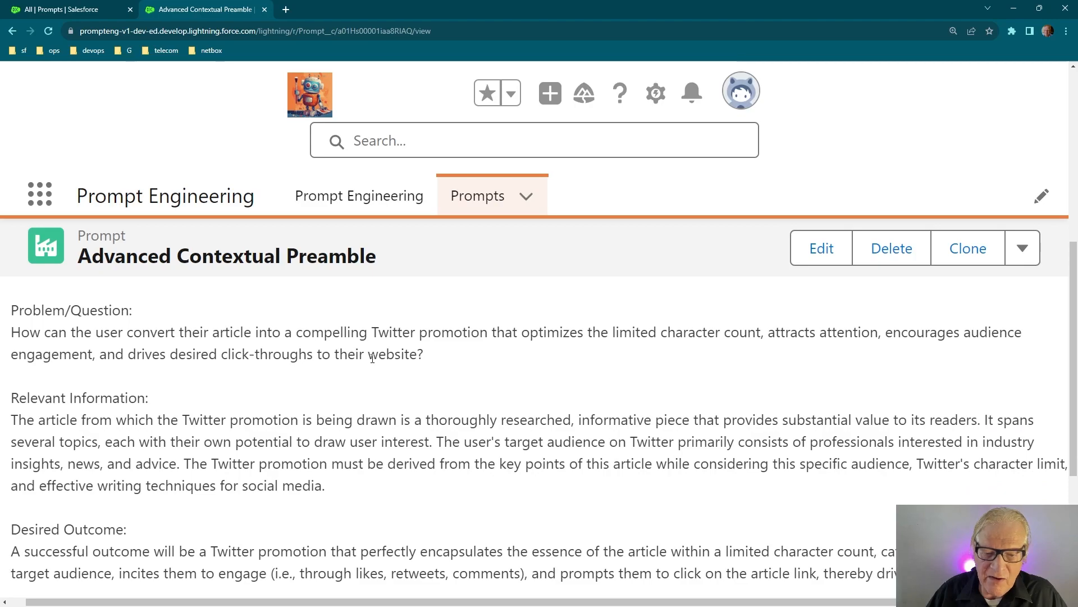
{"action": "scroll", "coordinate": [372, 359], "scroll_direction": "down", "scroll_amount": 1}
{"action": "scroll", "coordinate": [374, 363], "scroll_direction": "down", "scroll_amount": 1}
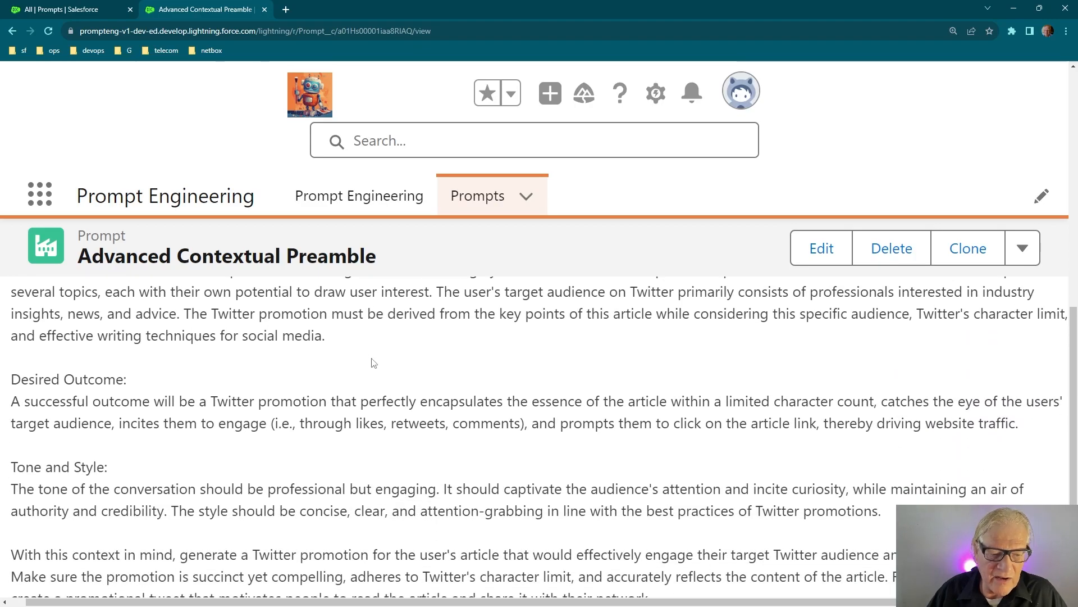
{"action": "scroll", "coordinate": [374, 363], "scroll_direction": "down", "scroll_amount": 1}
{"action": "scroll", "coordinate": [374, 362], "scroll_direction": "down", "scroll_amount": 1}
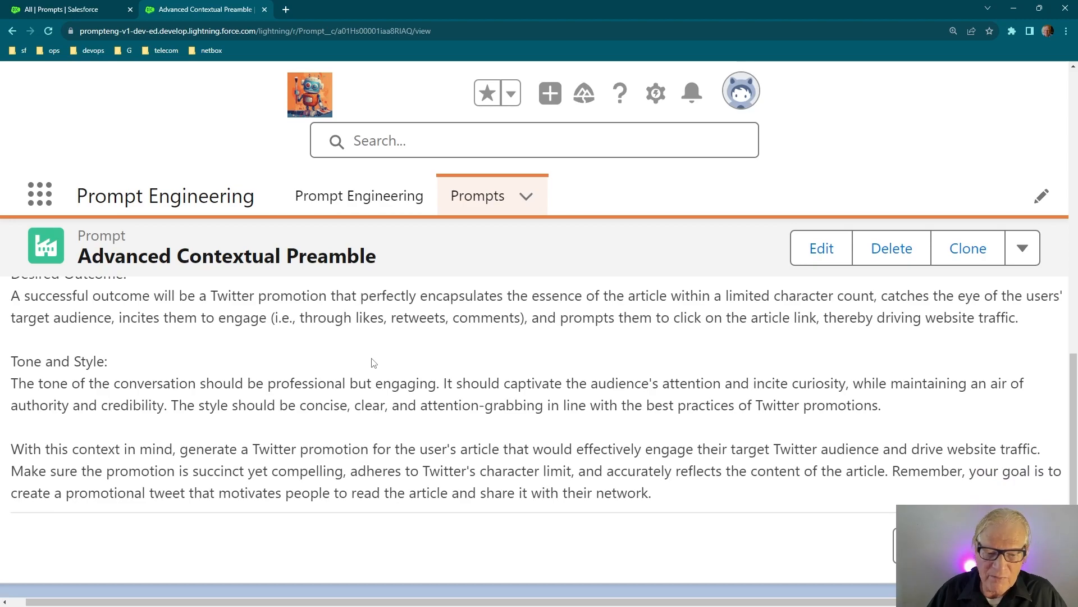
{"action": "scroll", "coordinate": [374, 362], "scroll_direction": "up", "scroll_amount": 4}
{"action": "scroll", "coordinate": [374, 363], "scroll_direction": "up", "scroll_amount": 5}
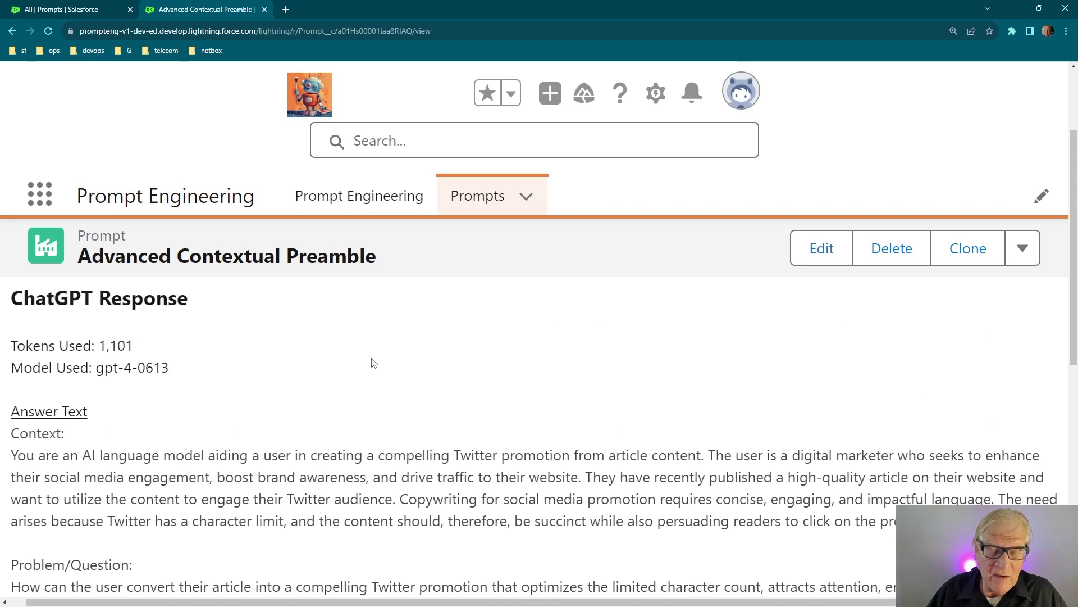
{"action": "scroll", "coordinate": [374, 363], "scroll_direction": "down", "scroll_amount": 7}
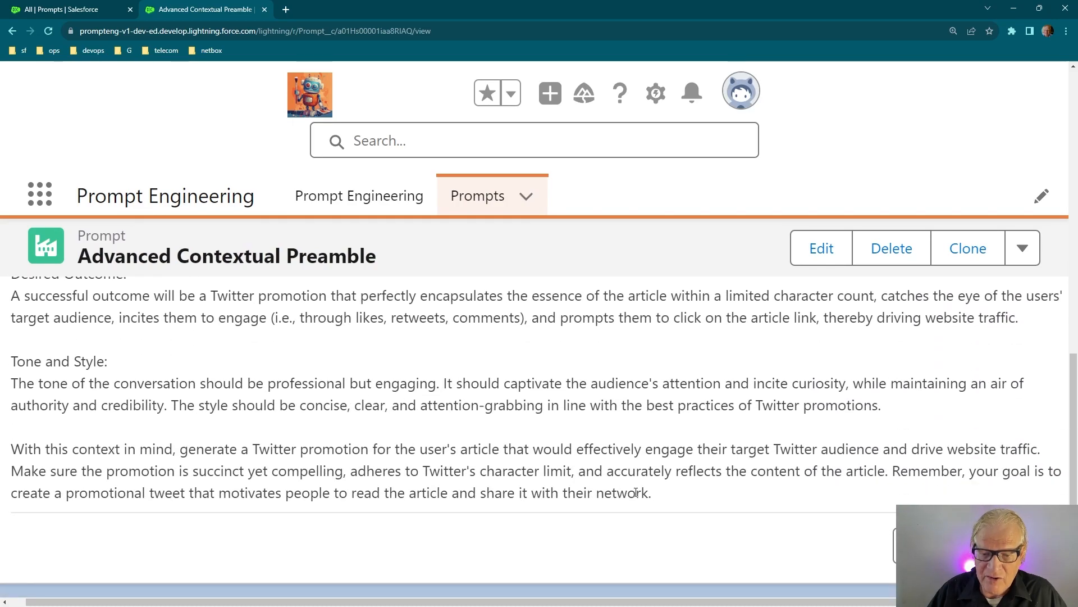
Select and copy the generated Twitter promotion system prompt from the ChatGPT response, leaving out the "Context:" heading
{"action": "left_click_drag", "start_coordinate": [650, 493], "coordinate": [140, 351]}
{"action": "scroll", "coordinate": [141, 350], "scroll_direction": "up", "scroll_amount": 3}
{"action": "scroll", "coordinate": [141, 351], "scroll_direction": "up", "scroll_amount": 7}
{"action": "left_click_drag", "start_coordinate": [28, 522], "coordinate": [698, 515]}
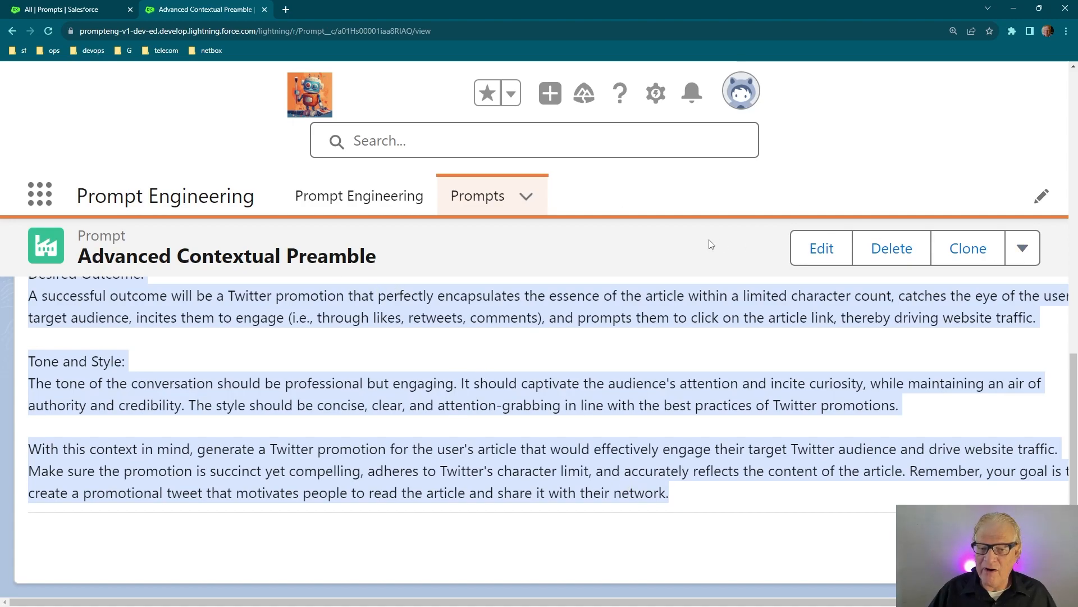
Start a new prompt record and paste the copied Twitter promotion text into its System field, enlarging the field
{"action": "left_click", "coordinate": [515, 212]}
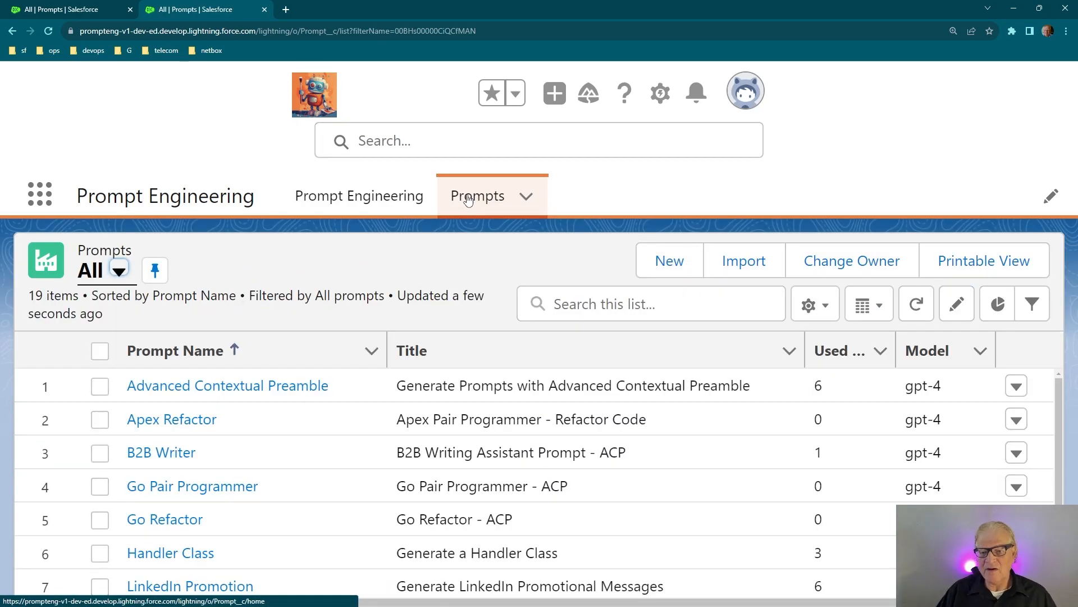
{"action": "left_click", "coordinate": [668, 265]}
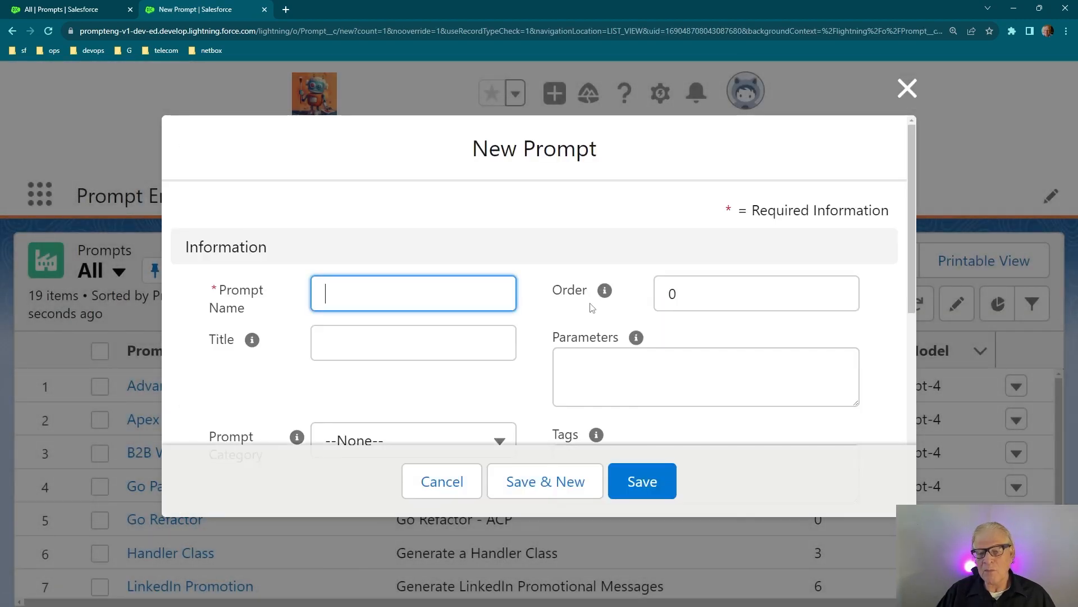
{"action": "scroll", "coordinate": [590, 309], "scroll_direction": "down", "scroll_amount": 4}
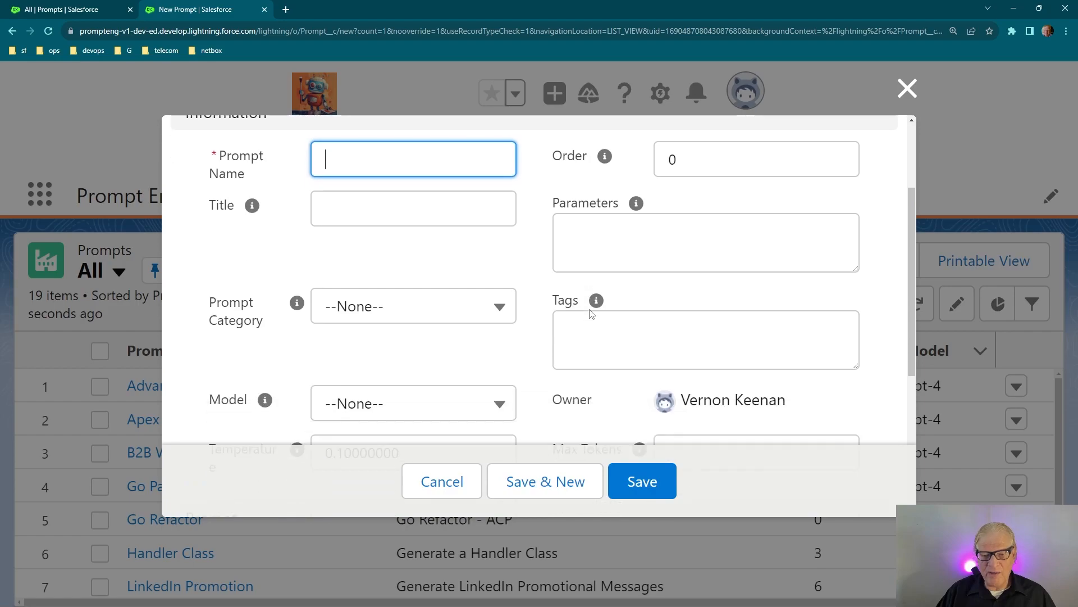
{"action": "scroll", "coordinate": [588, 311], "scroll_direction": "down", "scroll_amount": 3}
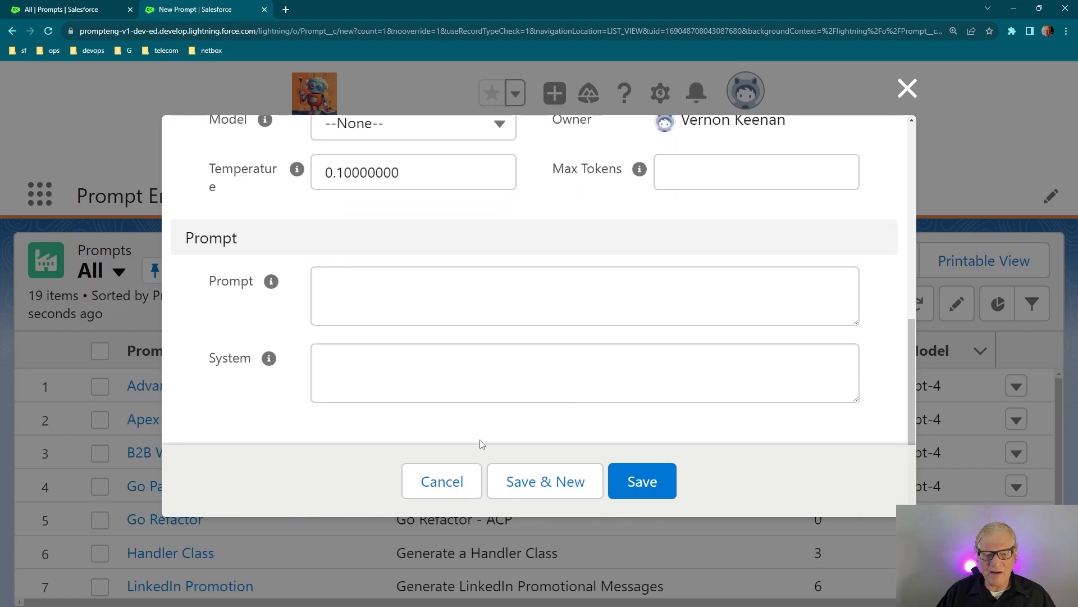
{"action": "left_click", "coordinate": [459, 357]}
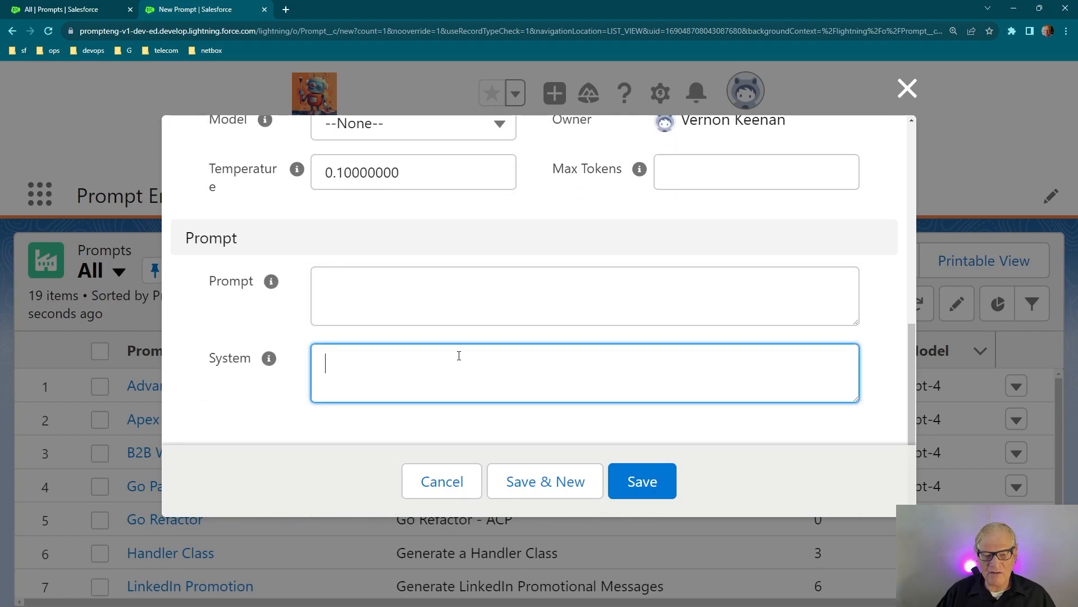
{"action": "key", "text": "ctrl+v"}
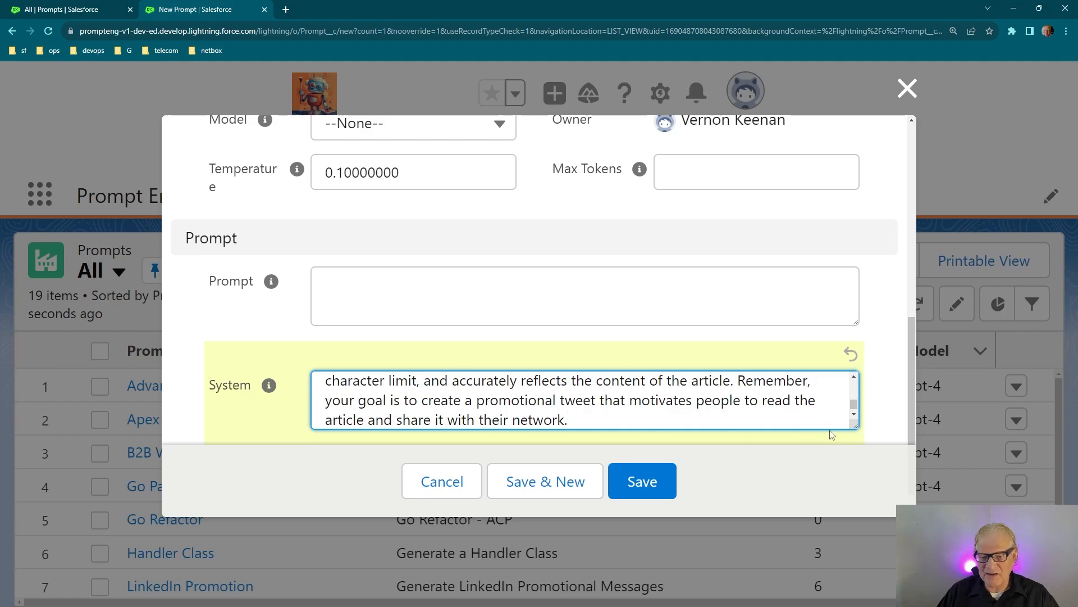
{"action": "left_click_drag", "start_coordinate": [854, 425], "coordinate": [837, 604]}
{"action": "scroll", "coordinate": [789, 295], "scroll_direction": "down", "scroll_amount": 4}
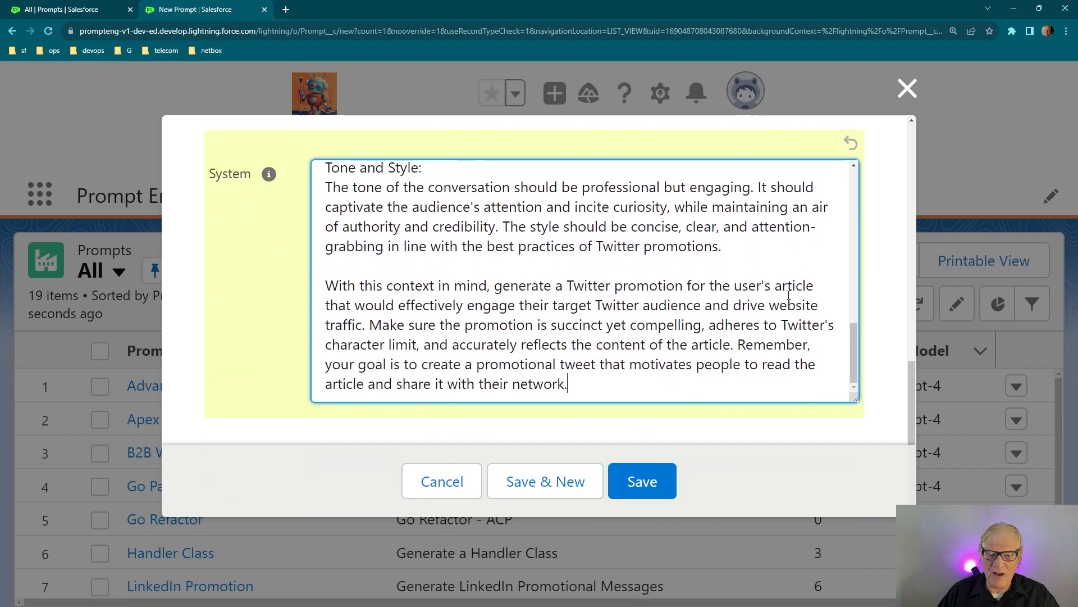
Review the pasted system prompt from its opening context through the Tone and Style section and closing instructions
{"action": "left_click", "coordinate": [768, 207]}
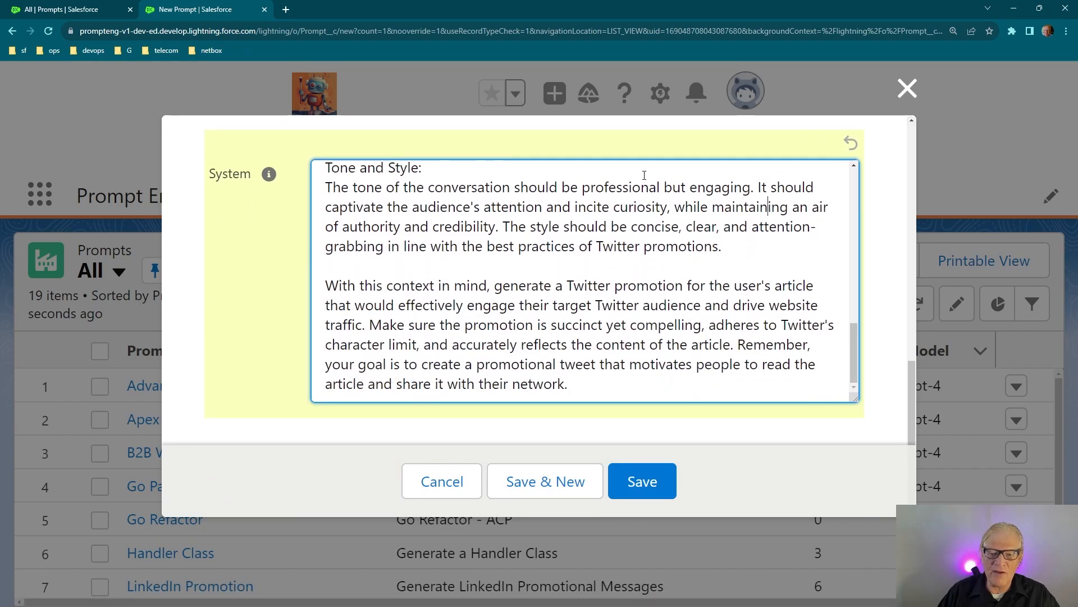
{"action": "left_click", "coordinate": [646, 168]}
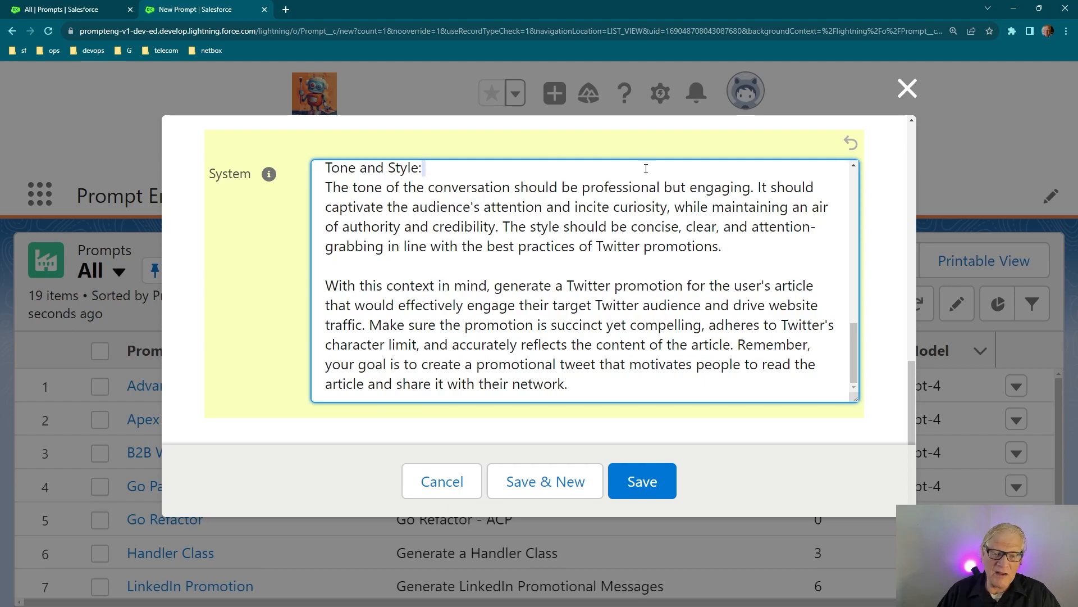
{"action": "scroll", "coordinate": [635, 185], "scroll_direction": "up", "scroll_amount": 3}
{"action": "scroll", "coordinate": [628, 197], "scroll_direction": "up", "scroll_amount": 8}
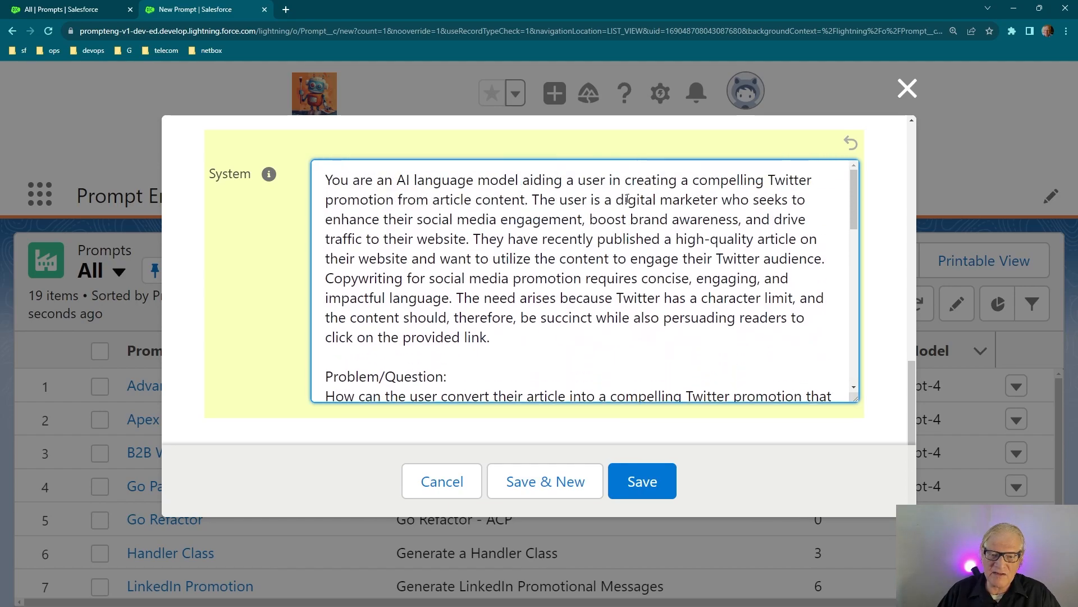
{"action": "left_click_drag", "start_coordinate": [449, 180], "coordinate": [490, 292]}
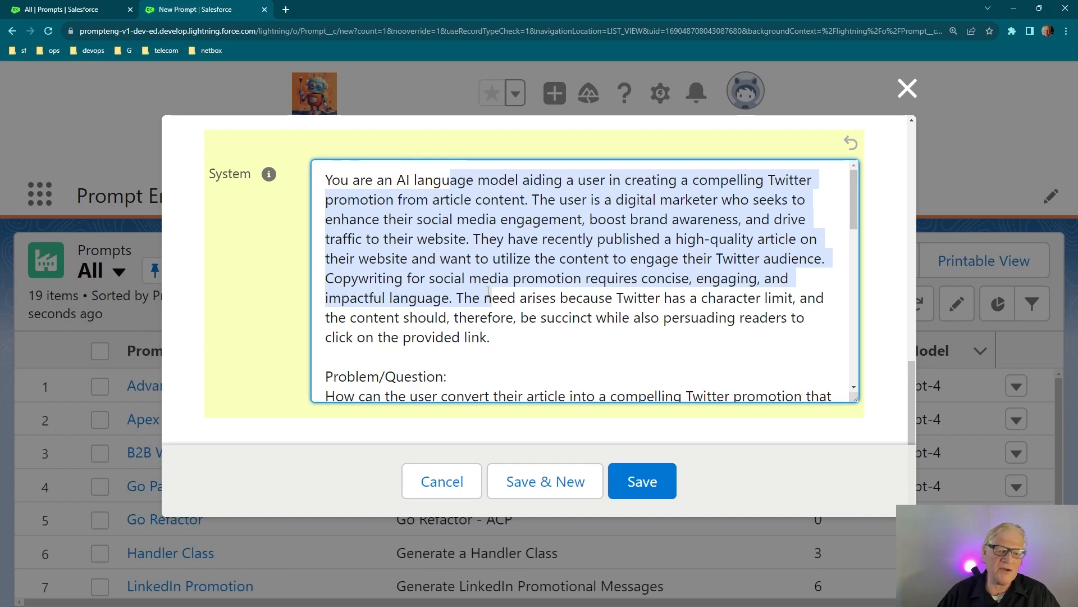
{"action": "left_click", "coordinate": [574, 301]}
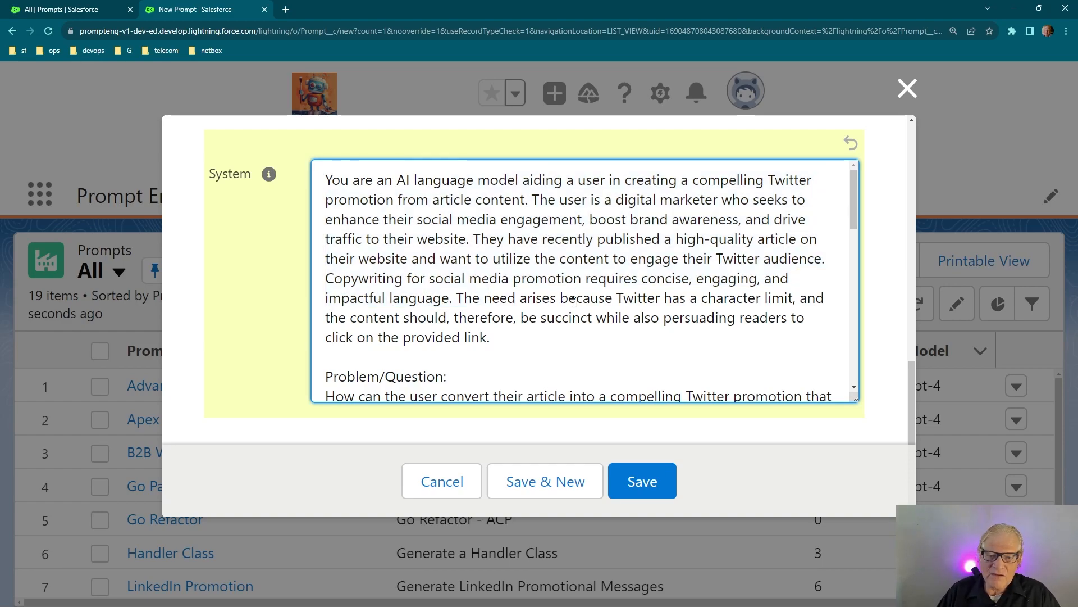
{"action": "scroll", "coordinate": [574, 302], "scroll_direction": "down", "scroll_amount": 3}
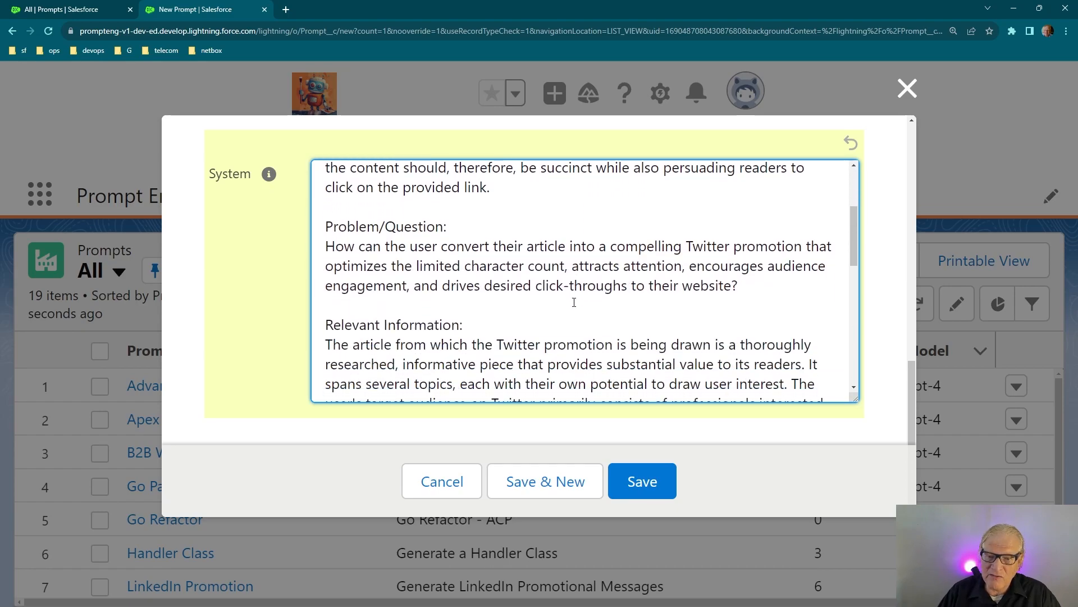
{"action": "scroll", "coordinate": [574, 302], "scroll_direction": "down", "scroll_amount": 2}
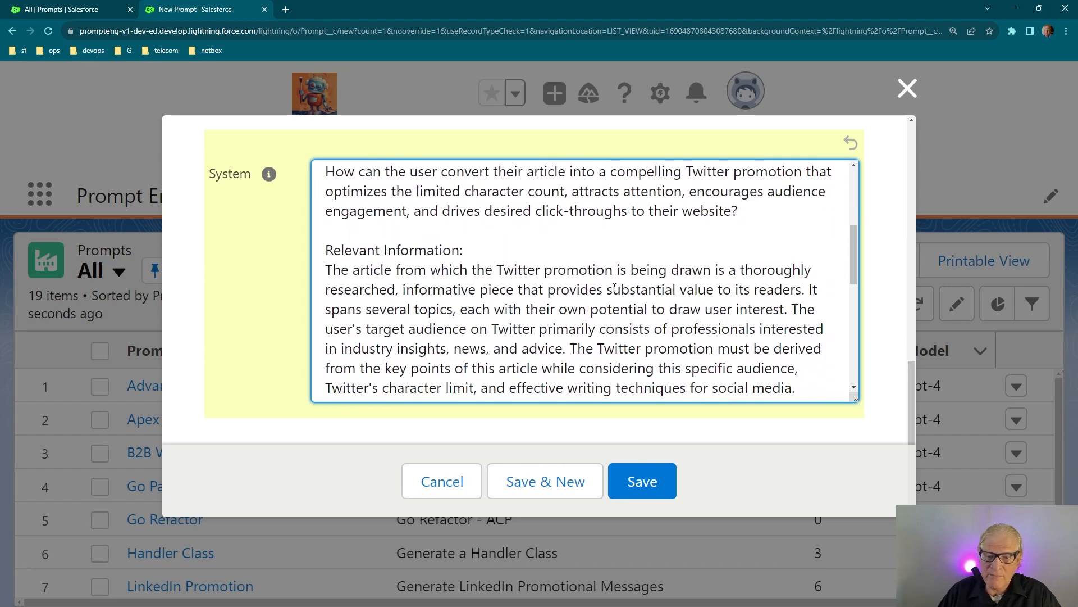
{"action": "scroll", "coordinate": [595, 282], "scroll_direction": "down", "scroll_amount": 5}
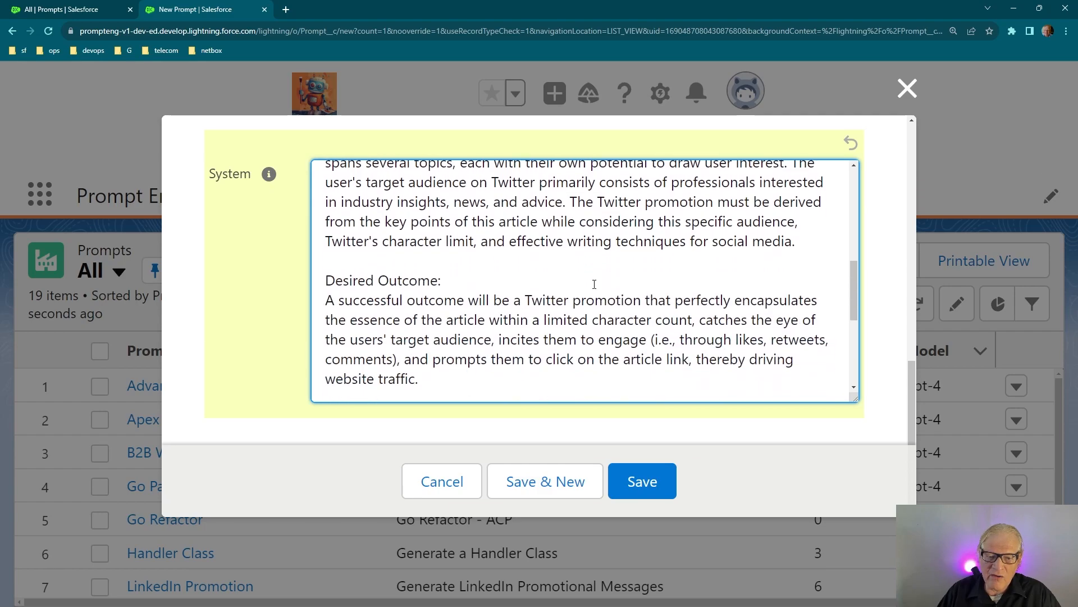
{"action": "scroll", "coordinate": [586, 287], "scroll_direction": "down", "scroll_amount": 4}
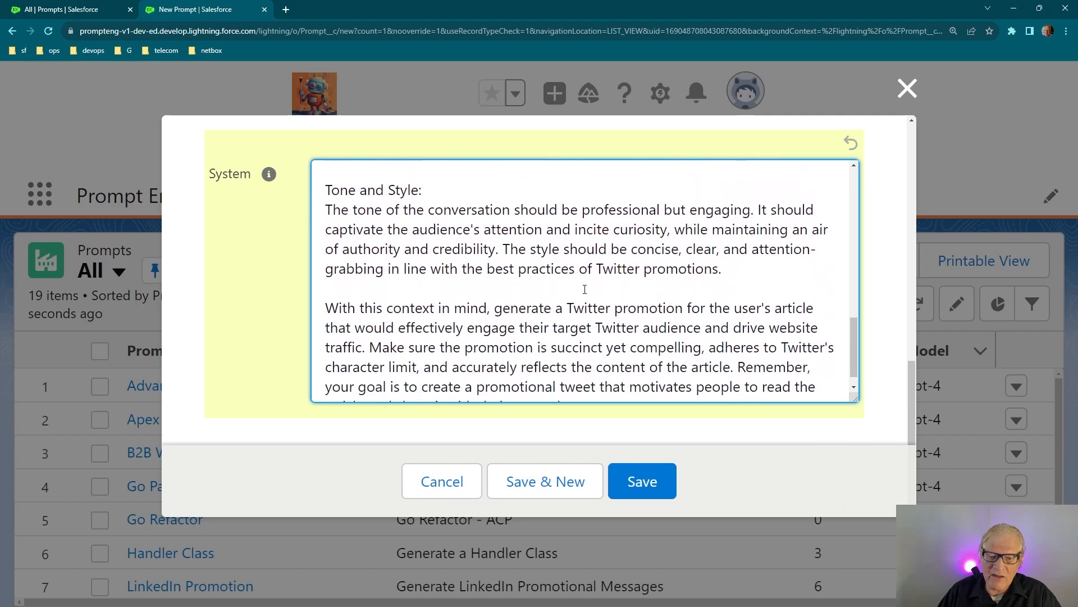
{"action": "scroll", "coordinate": [584, 288], "scroll_direction": "down", "scroll_amount": 1}
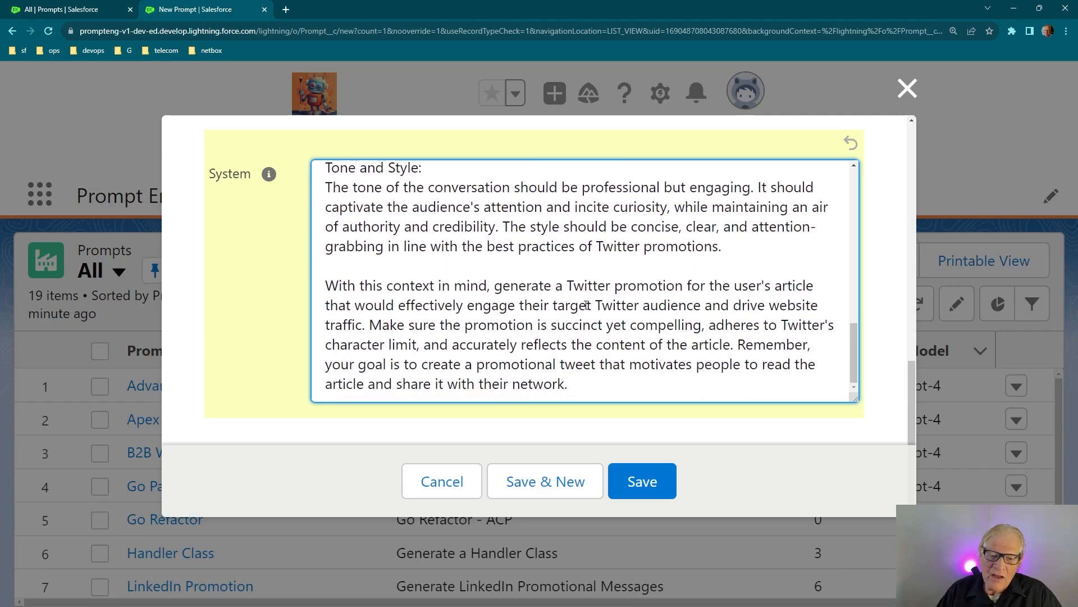
{"action": "left_click_drag", "start_coordinate": [568, 384], "coordinate": [335, 175]}
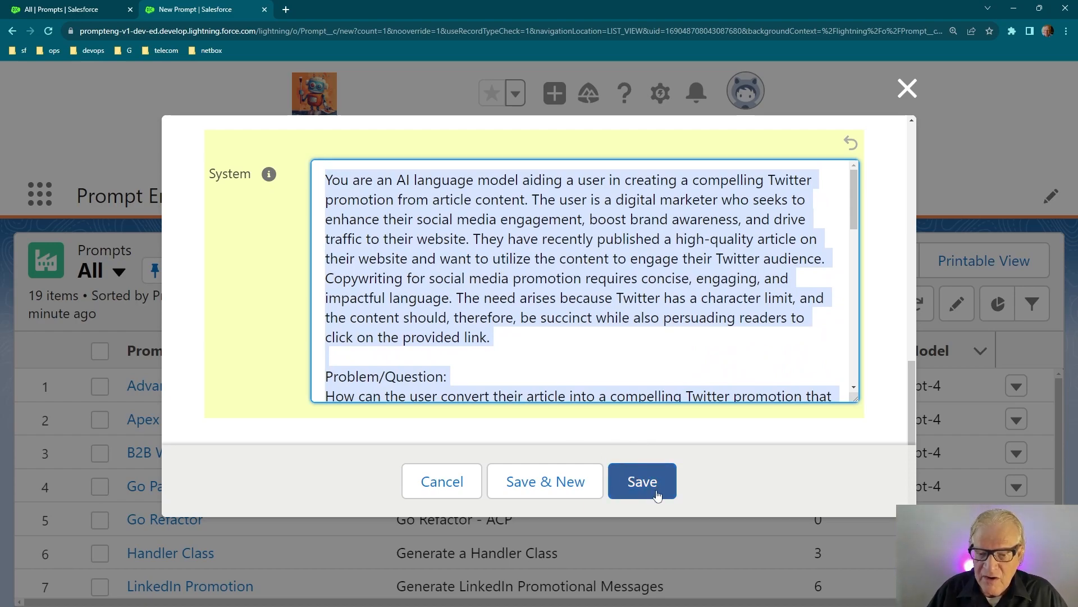
Try to save the new prompt record, and fill in the missing Prompt Name as "Twitter Promotion"
{"action": "left_click", "coordinate": [642, 481]}
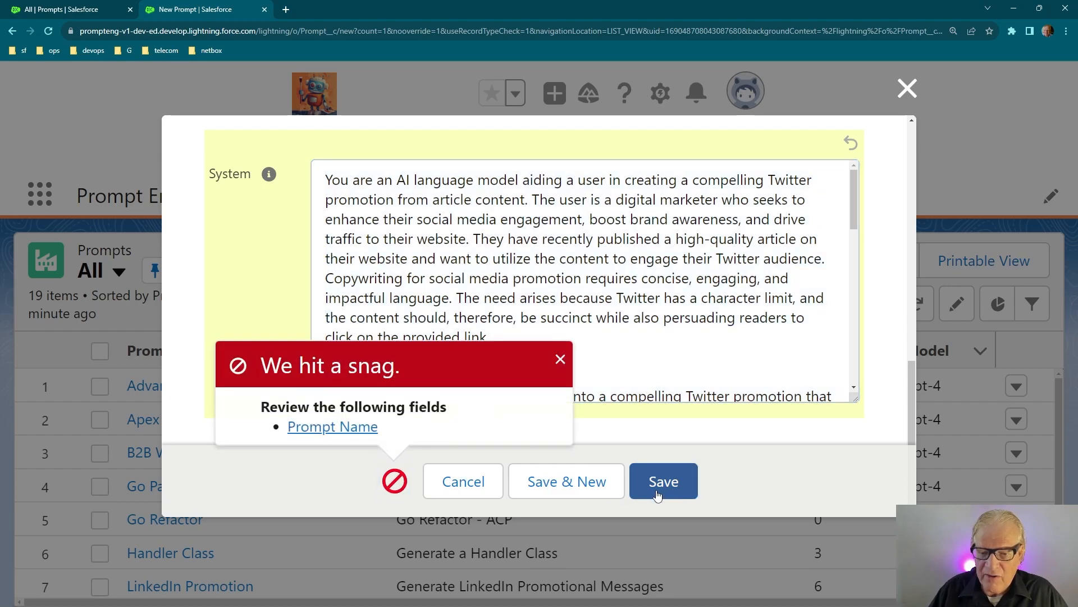
{"action": "left_click", "coordinate": [321, 426]}
{"action": "left_click", "coordinate": [393, 293]}
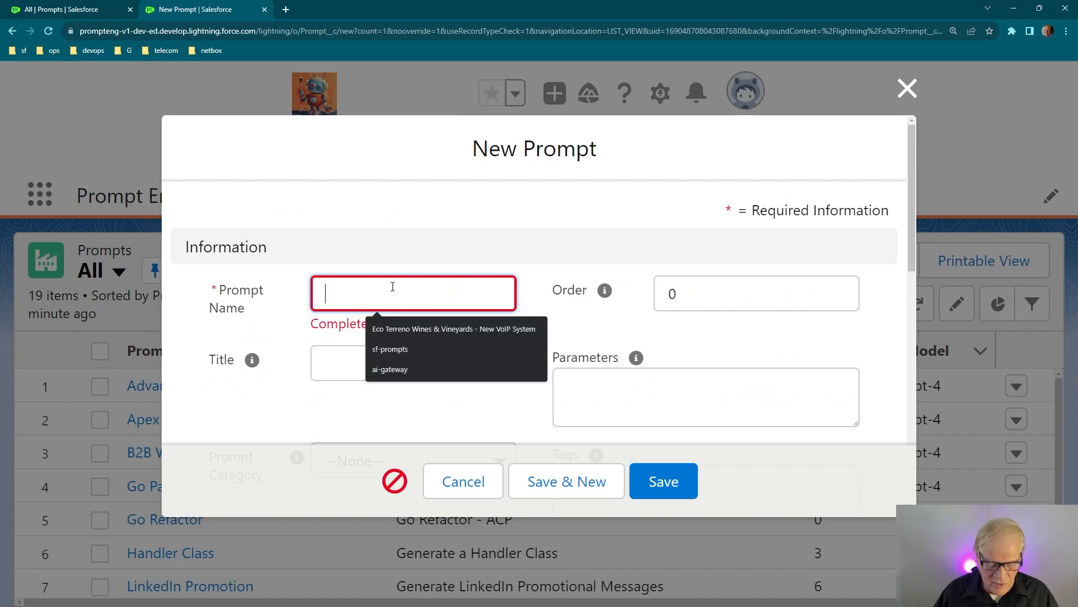
{"action": "type", "text": "Twe"}
{"action": "key", "text": "BackSpace"}
{"action": "type", "text": "itter P"}
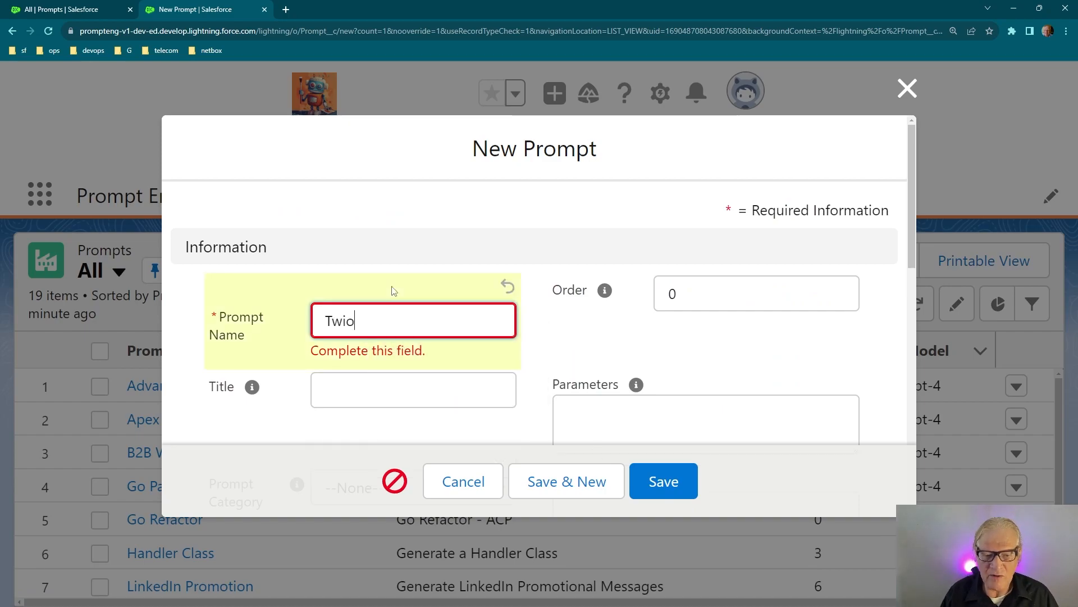
{"action": "type", "text": "romotion"}
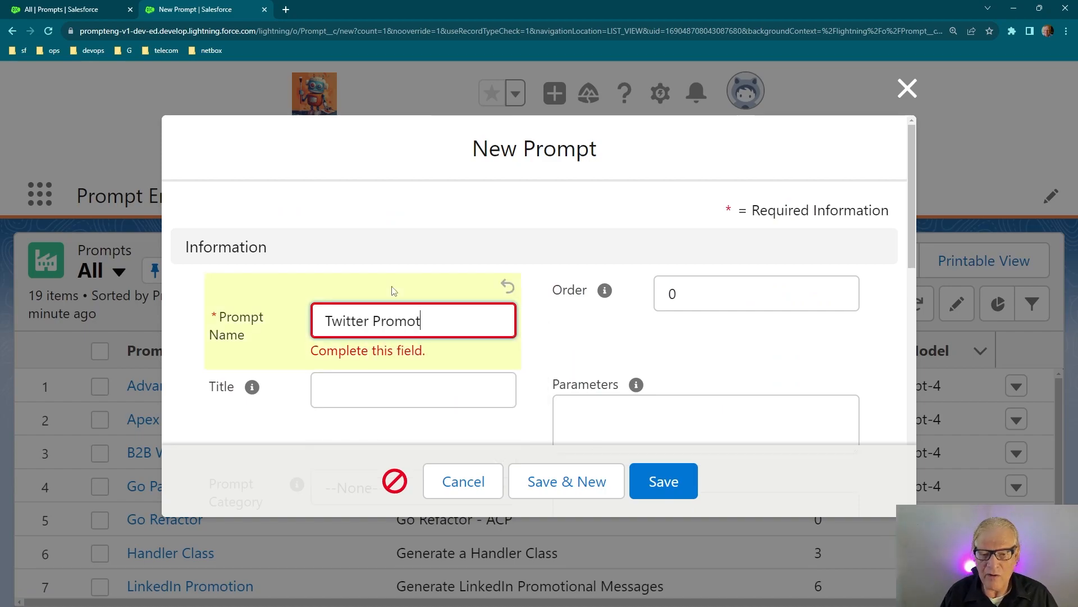
Set the prompt record's Title to "Generate Twitter Promotion from ACP Prompt"
{"action": "left_click", "coordinate": [337, 384]}
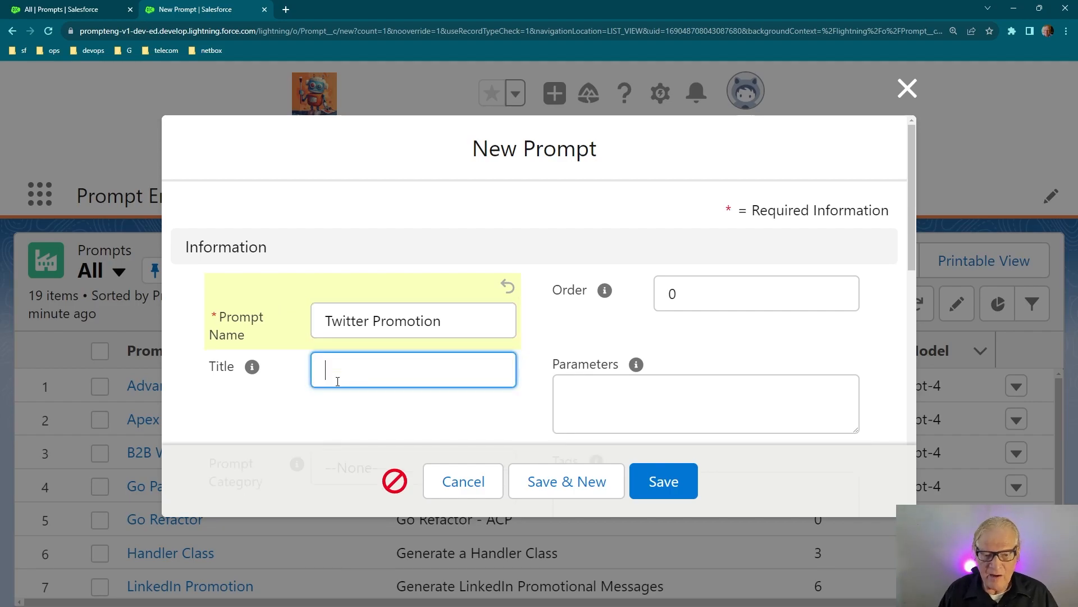
{"action": "type", "text": "Generate"}
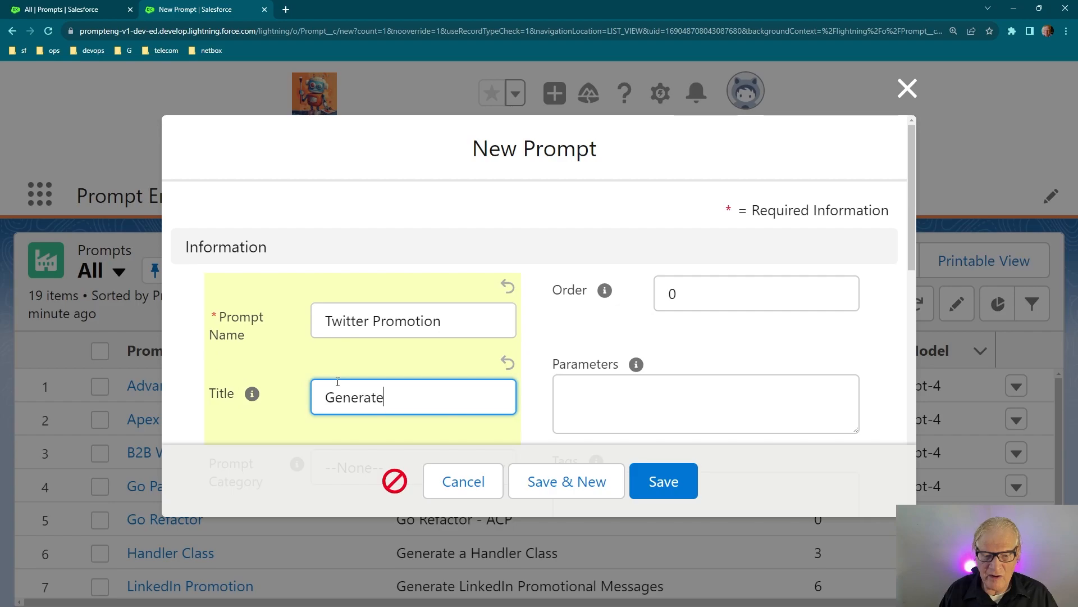
{"action": "type", "text": " Twitter p"}
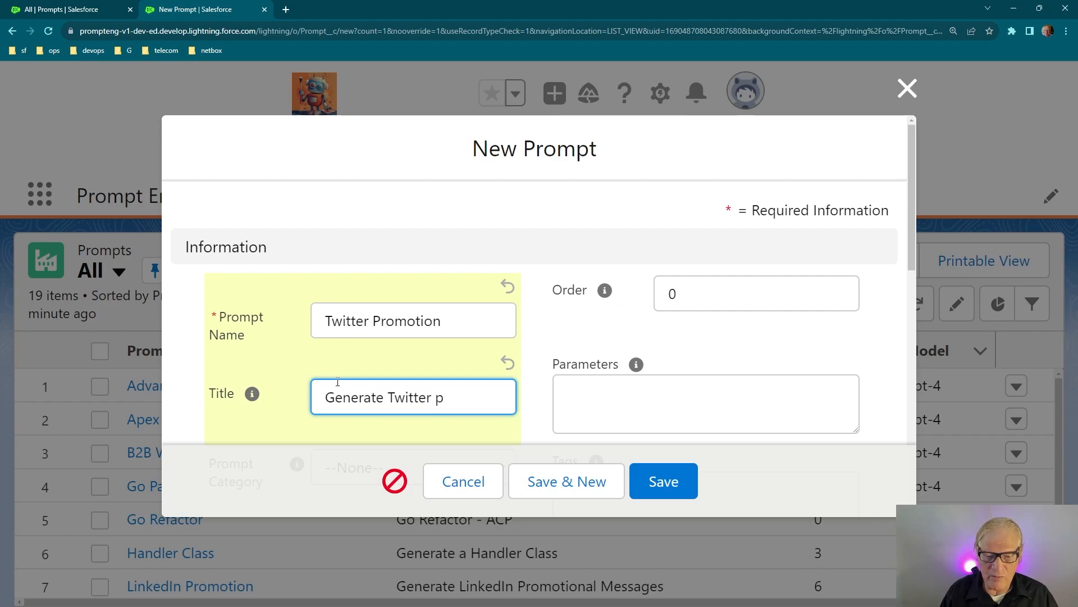
{"action": "key", "text": "BackSpace"}
{"action": "type", "text": "Prom"}
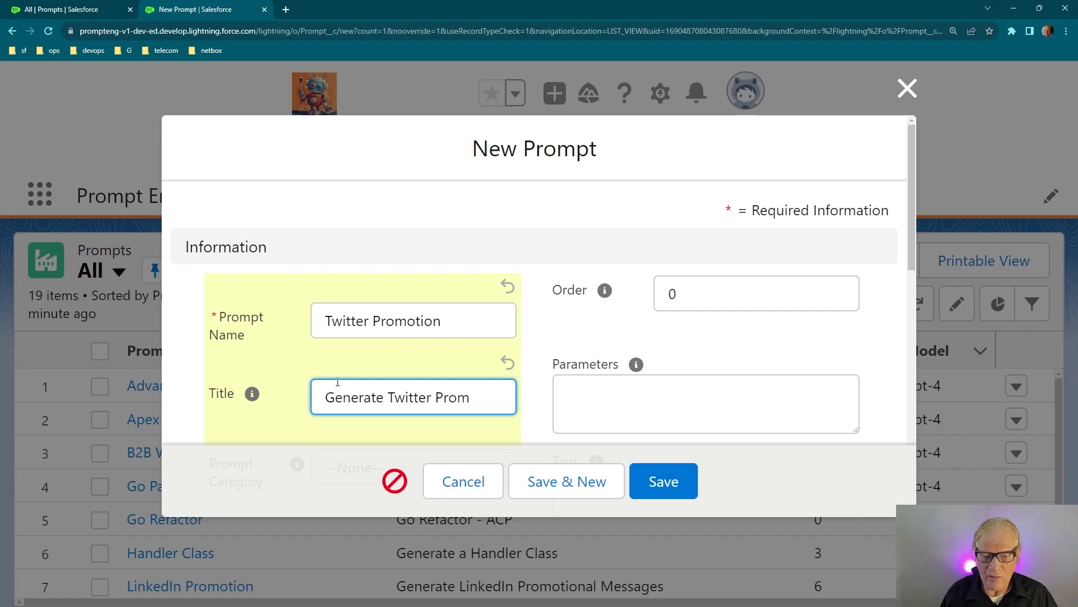
{"action": "type", "text": "otion from A"}
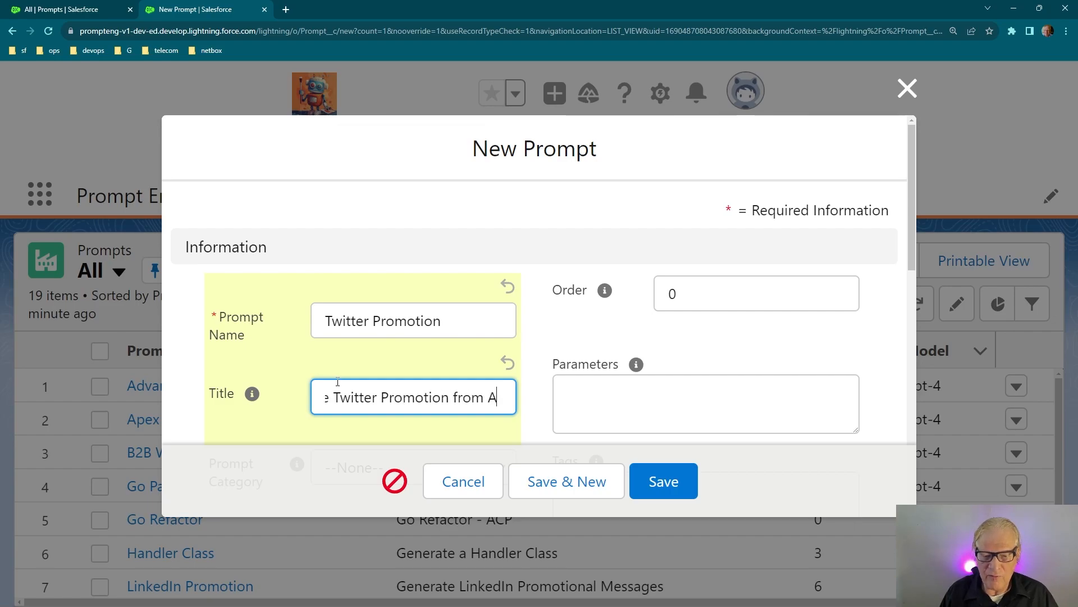
{"action": "type", "text": "CP Prompt"}
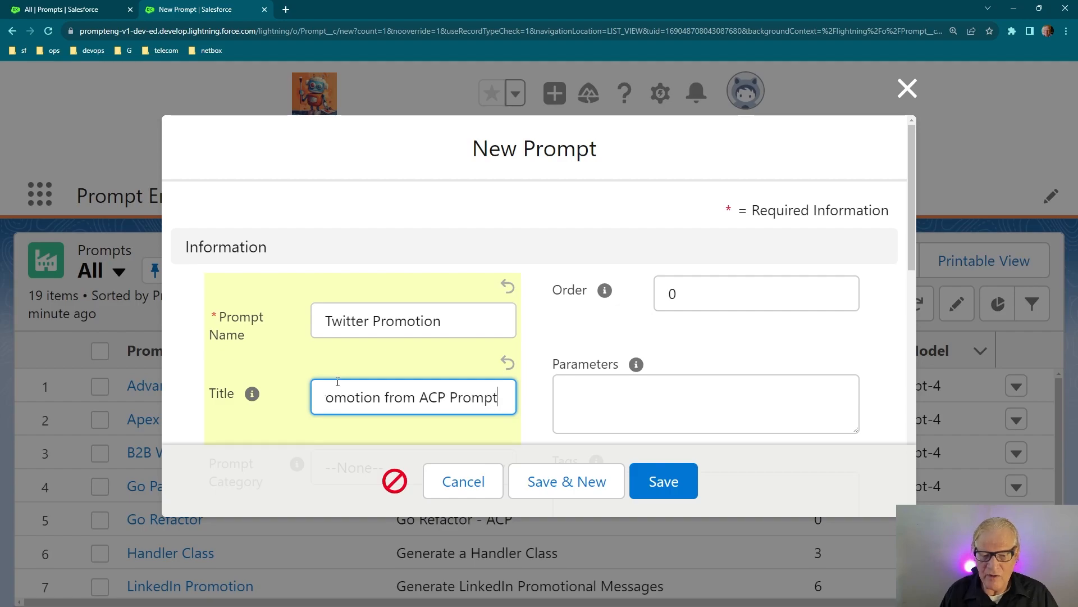
{"action": "key", "text": "Tab"}
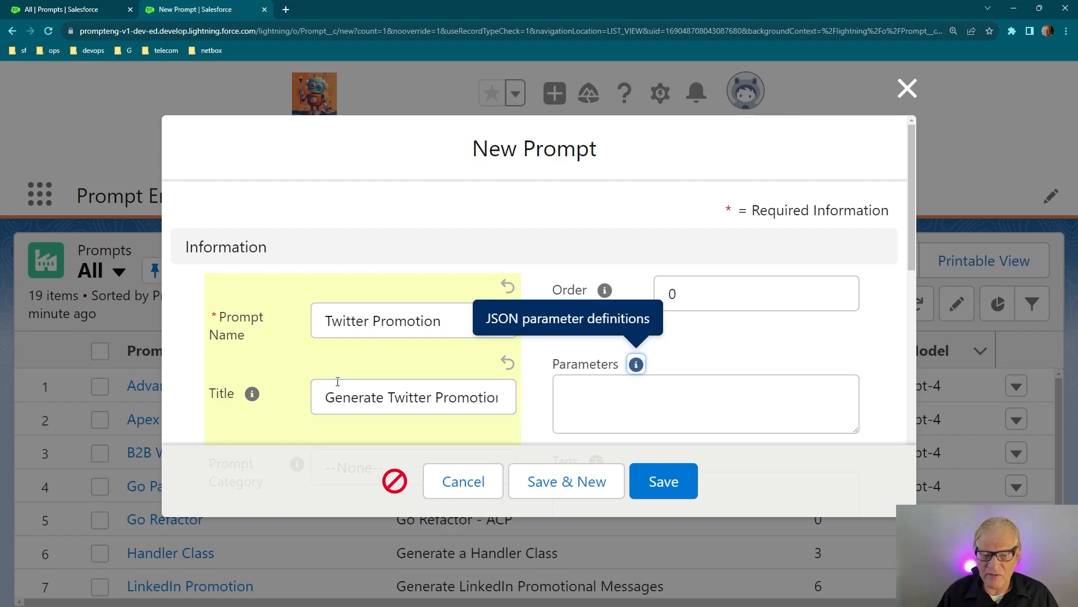
Define the prompt's Parameters as the JSON {"articleText": "Put Article Text Here"}
{"action": "left_click", "coordinate": [651, 388]}
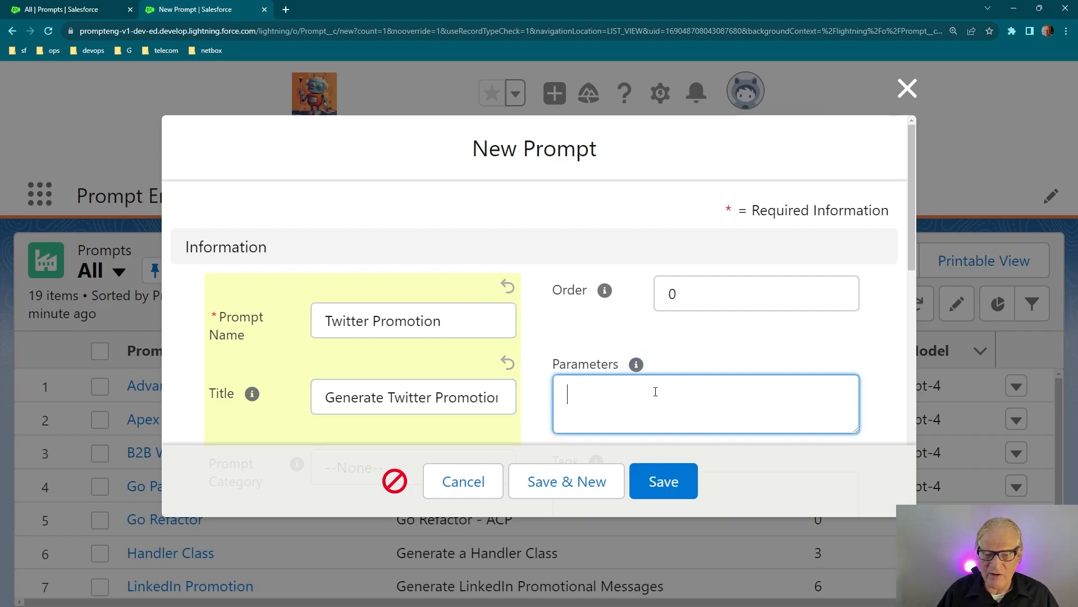
{"action": "scroll", "coordinate": [654, 393], "scroll_direction": "down", "scroll_amount": 1}
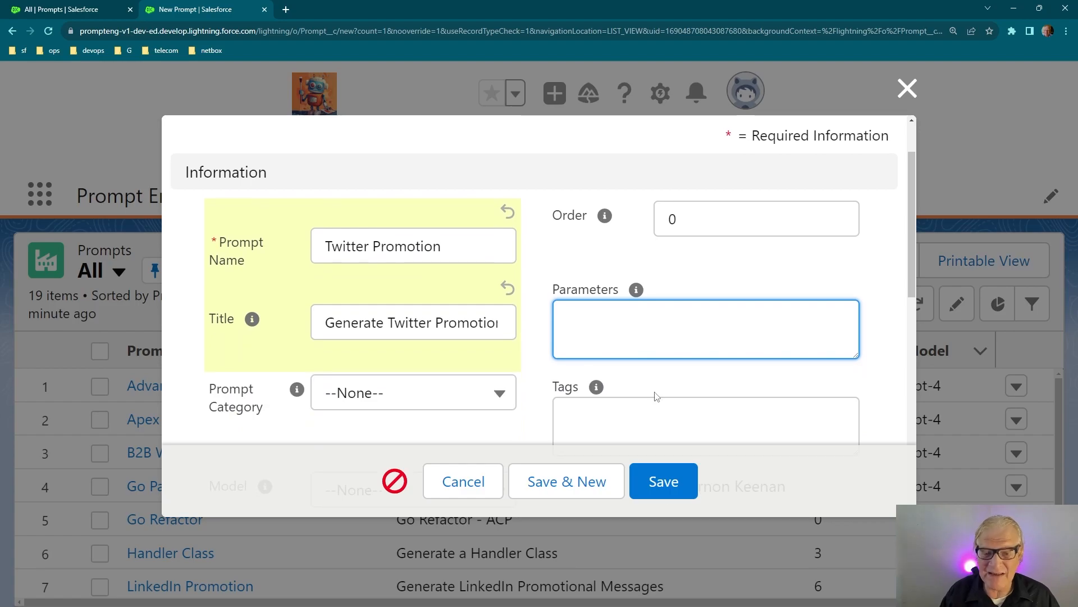
{"action": "type", "text": "{"}
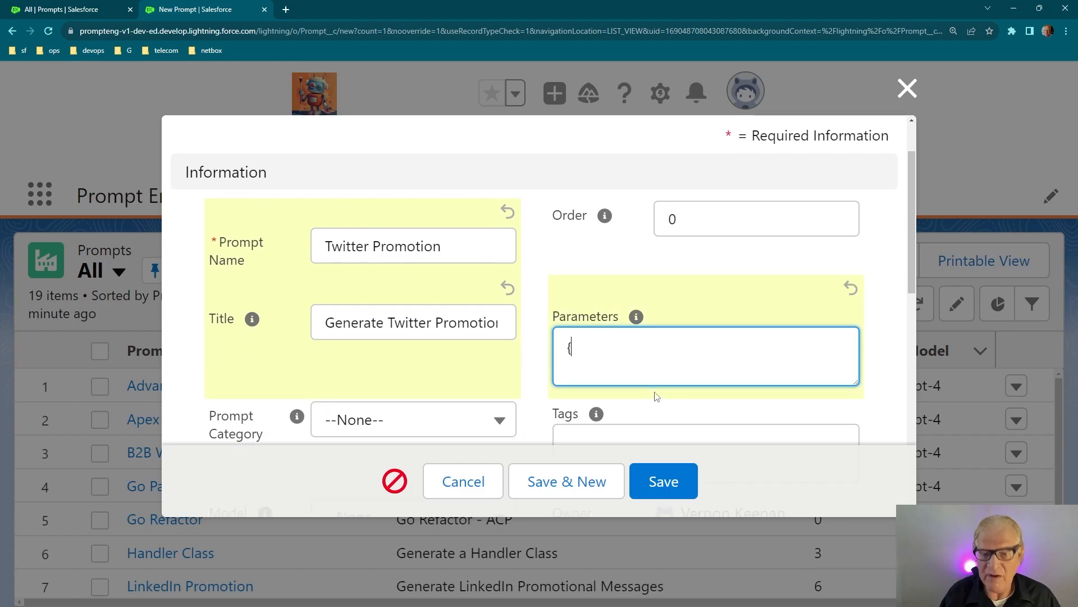
{"action": "type", "text": "a"}
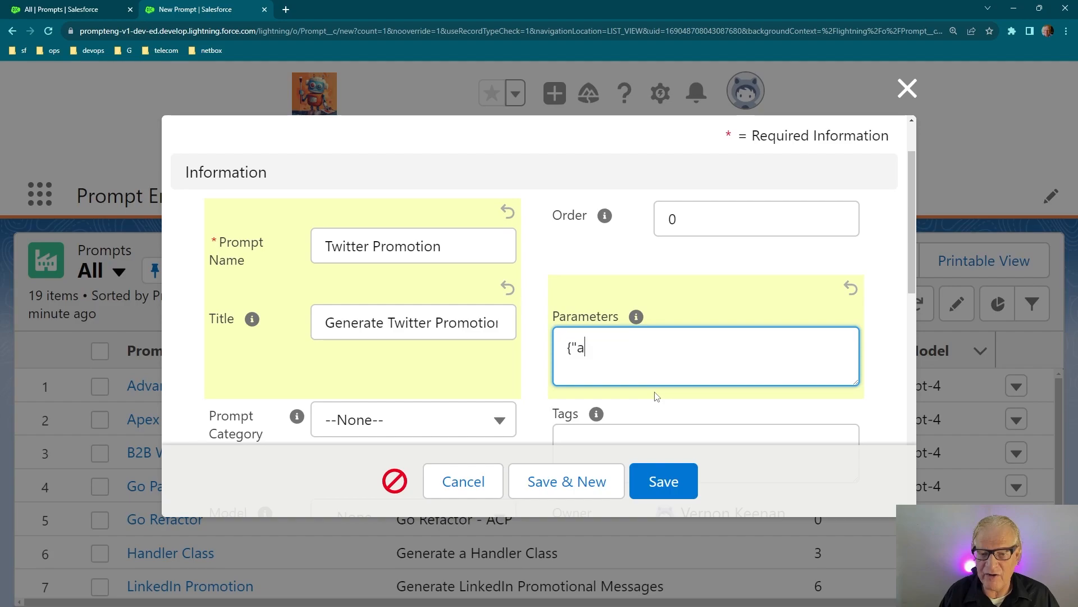
{"action": "type", "text": "rticle"}
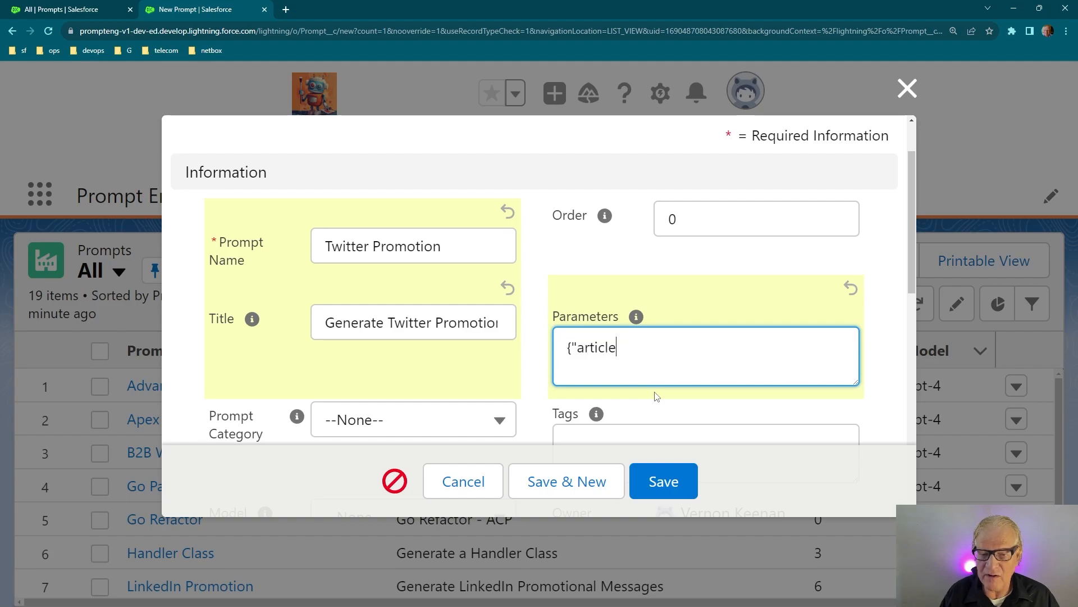
{"action": "type", "text": "Text\":"}
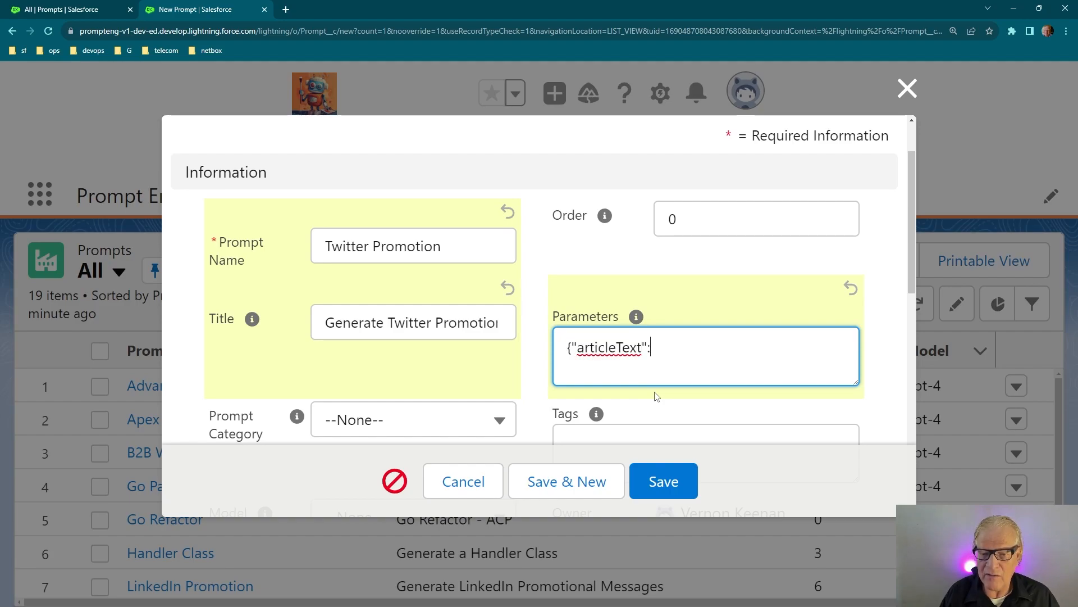
{"action": "type", "text": " \""}
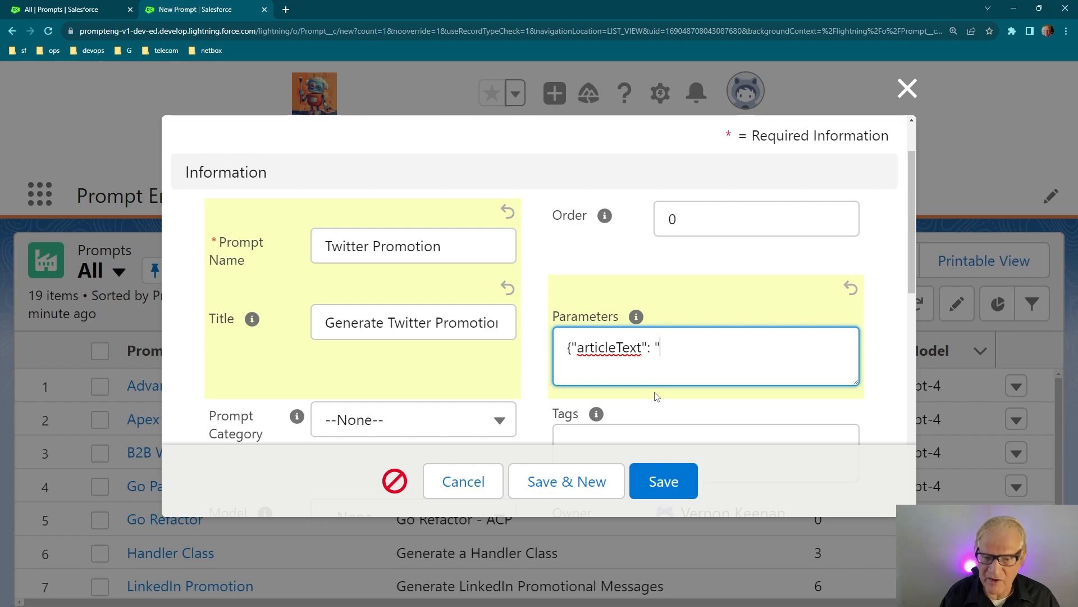
{"action": "type", "text": "Put Article "}
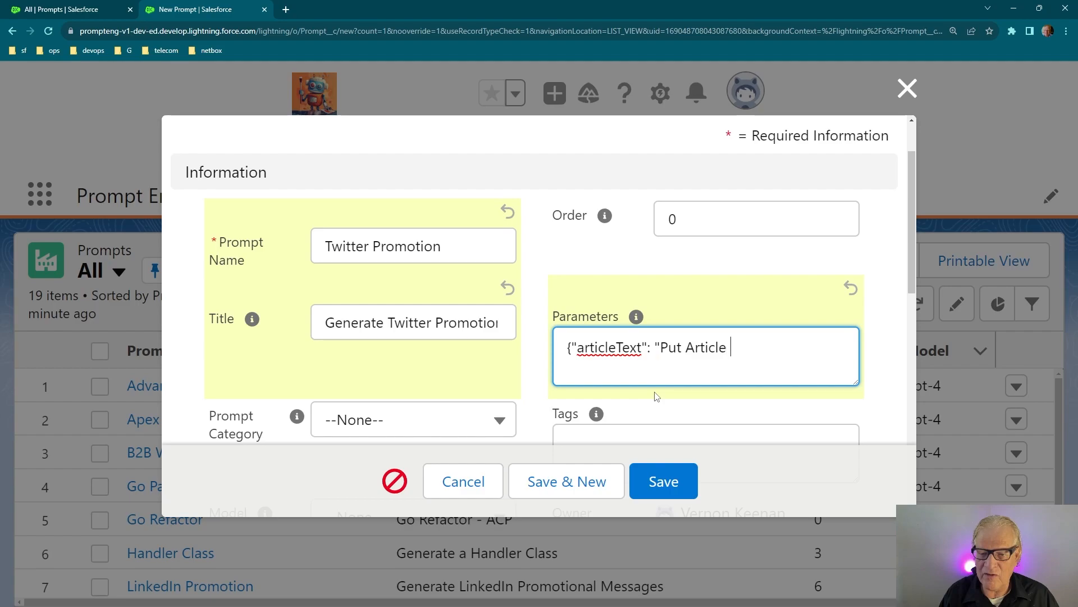
{"action": "type", "text": "Text Here\""}
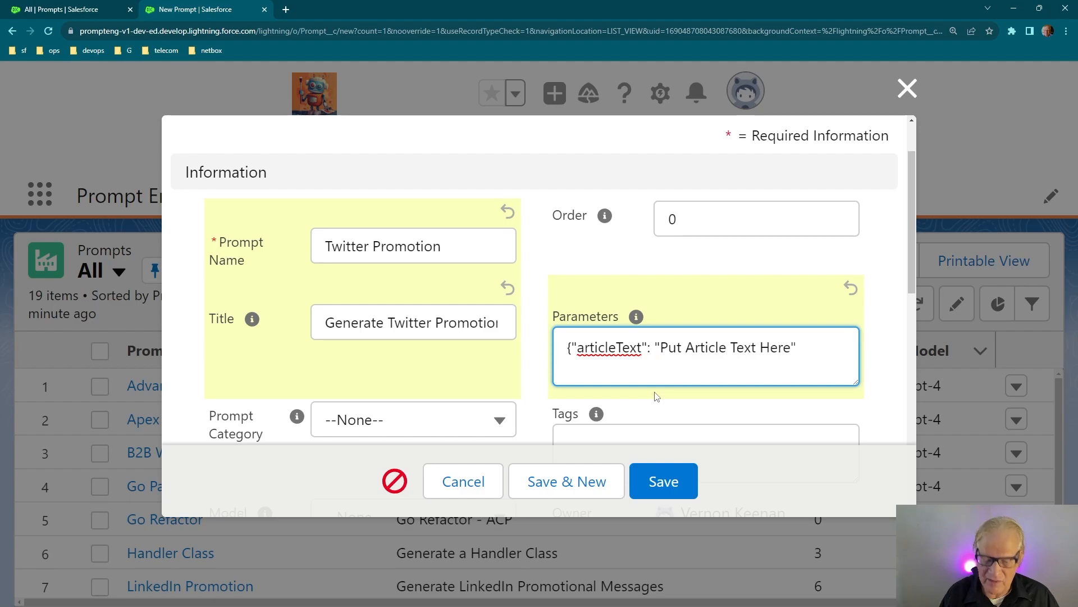
{"action": "type", "text": "}"}
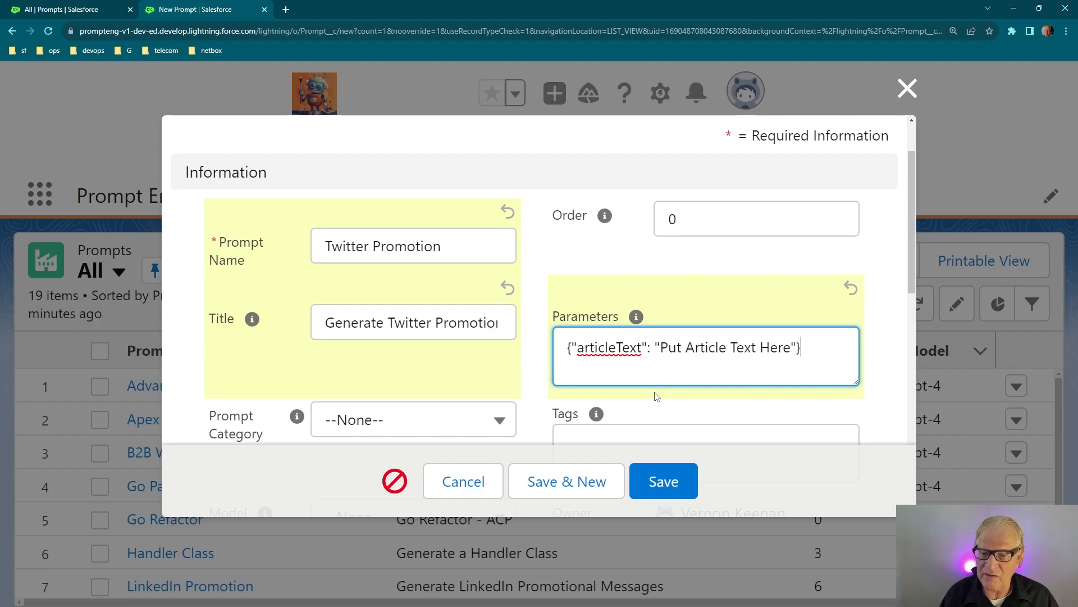
Set the Prompt Category to Marketing and the Model to gpt-4
{"action": "scroll", "coordinate": [657, 397], "scroll_direction": "down", "scroll_amount": 2}
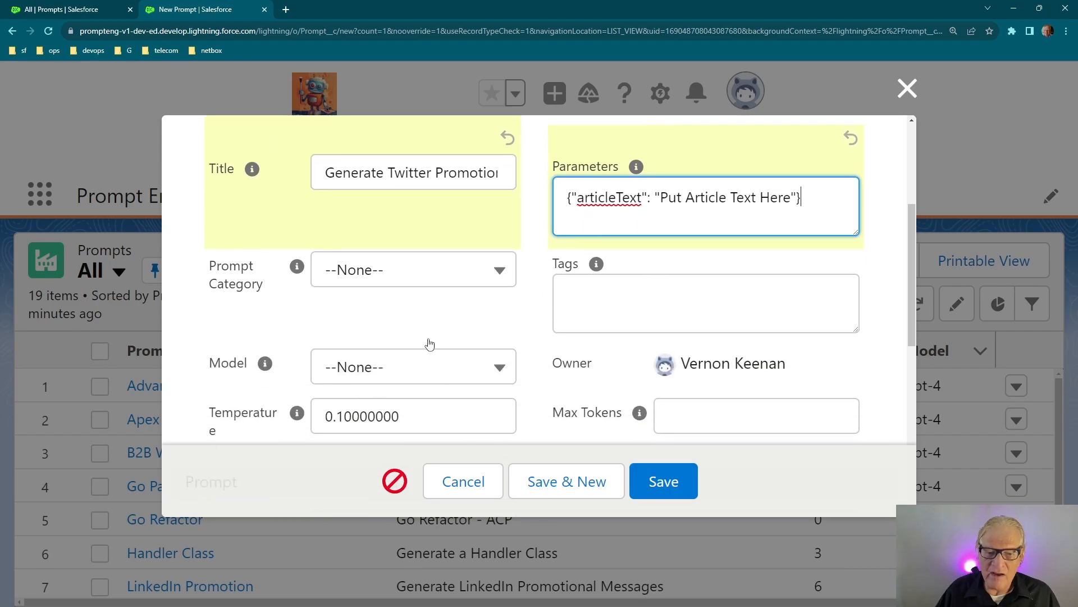
{"action": "left_click", "coordinate": [403, 284]}
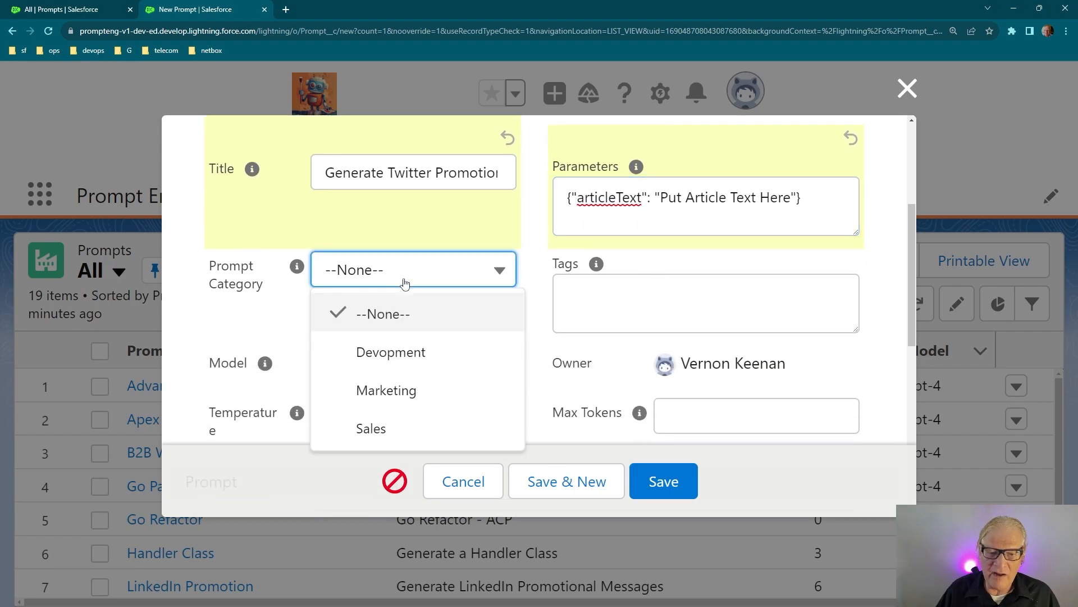
{"action": "left_click", "coordinate": [410, 391]}
{"action": "left_click", "coordinate": [471, 369]}
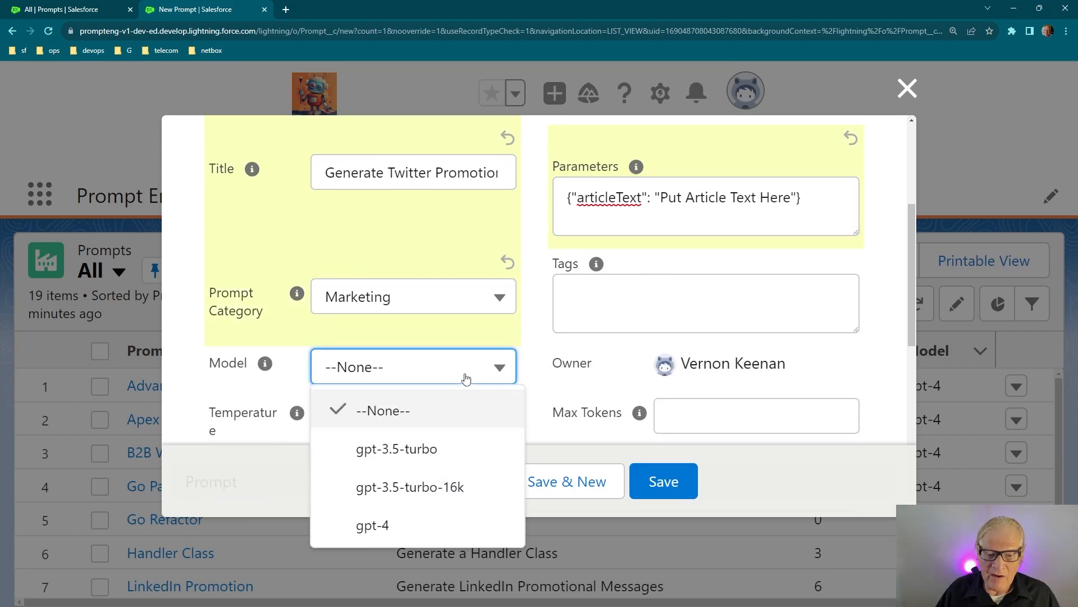
{"action": "left_click", "coordinate": [382, 525]}
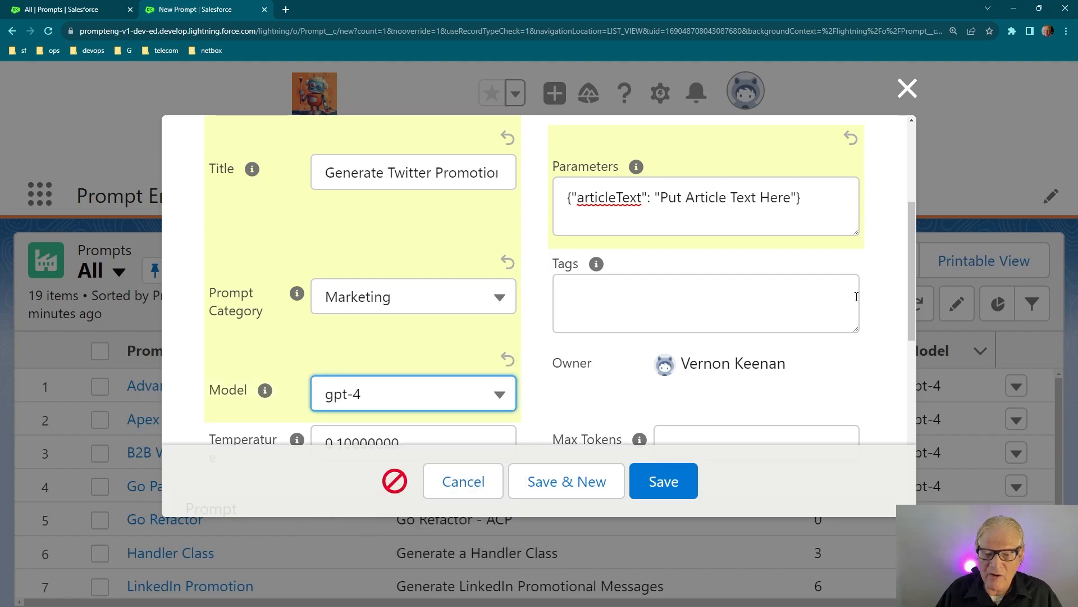
Set the prompt's Temperature to 1.0
{"action": "scroll", "coordinate": [856, 297], "scroll_direction": "down", "scroll_amount": 2}
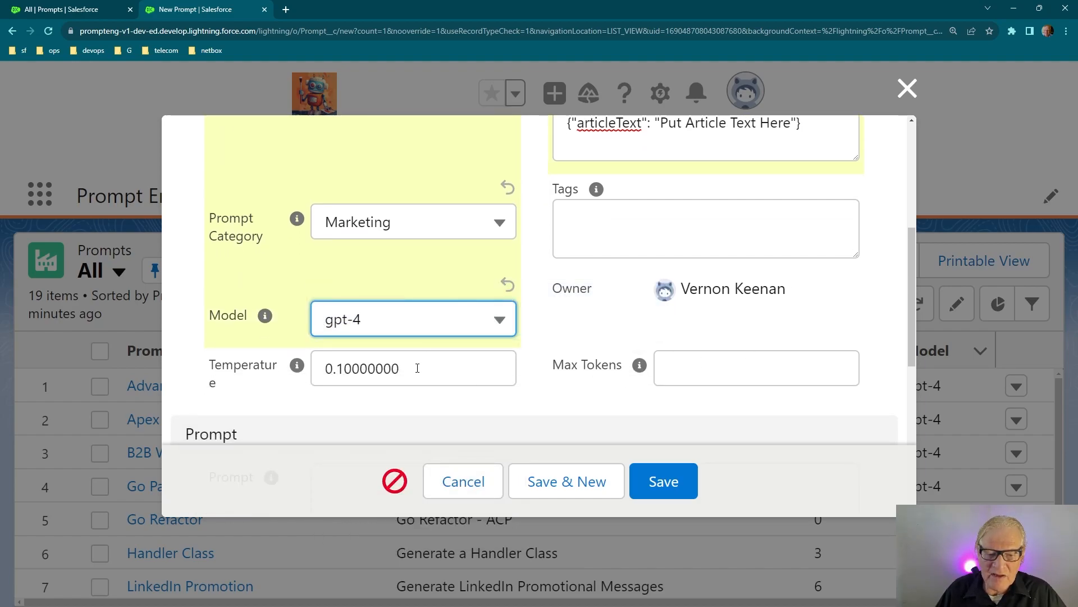
{"action": "double_click", "coordinate": [417, 368]}
{"action": "type", "text": "1.0"}
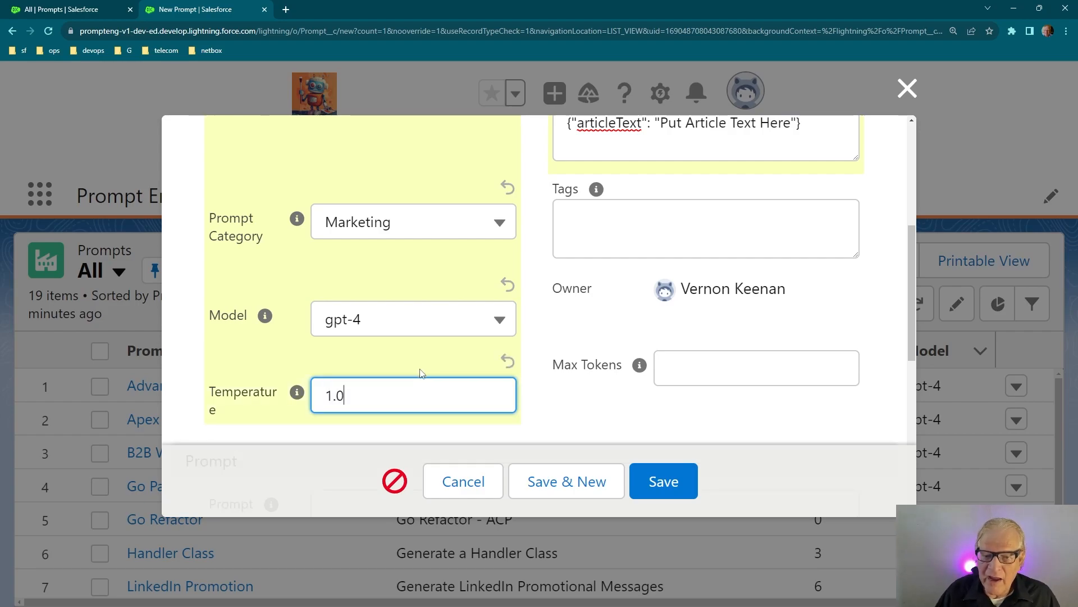
Enter "Please generate Twitter promotions for this article:" as the opening line of the Prompt field
{"action": "scroll", "coordinate": [573, 287], "scroll_direction": "down", "scroll_amount": 4}
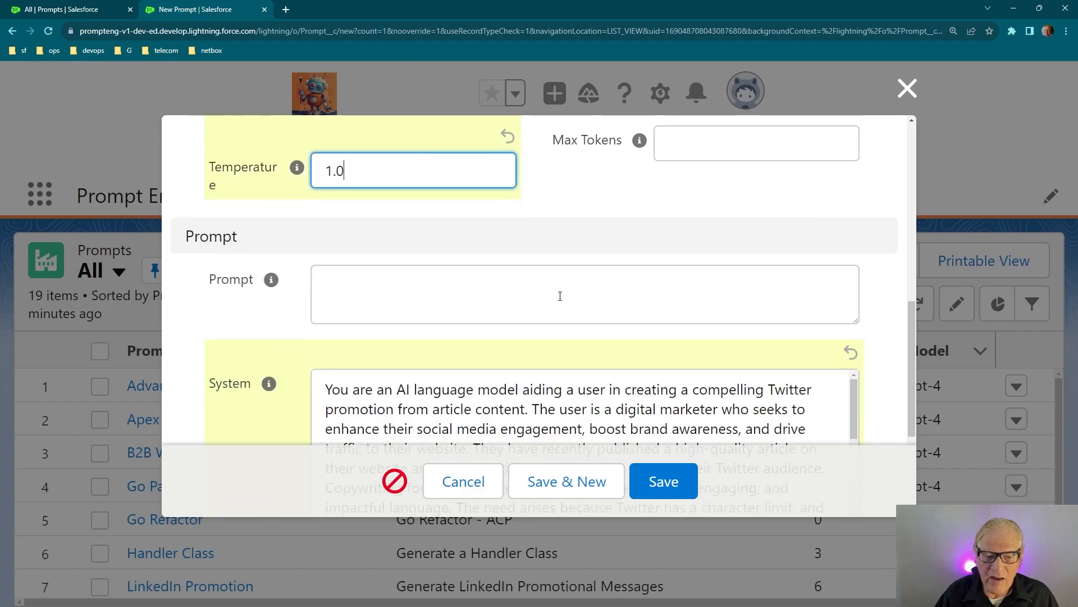
{"action": "left_click", "coordinate": [552, 284]}
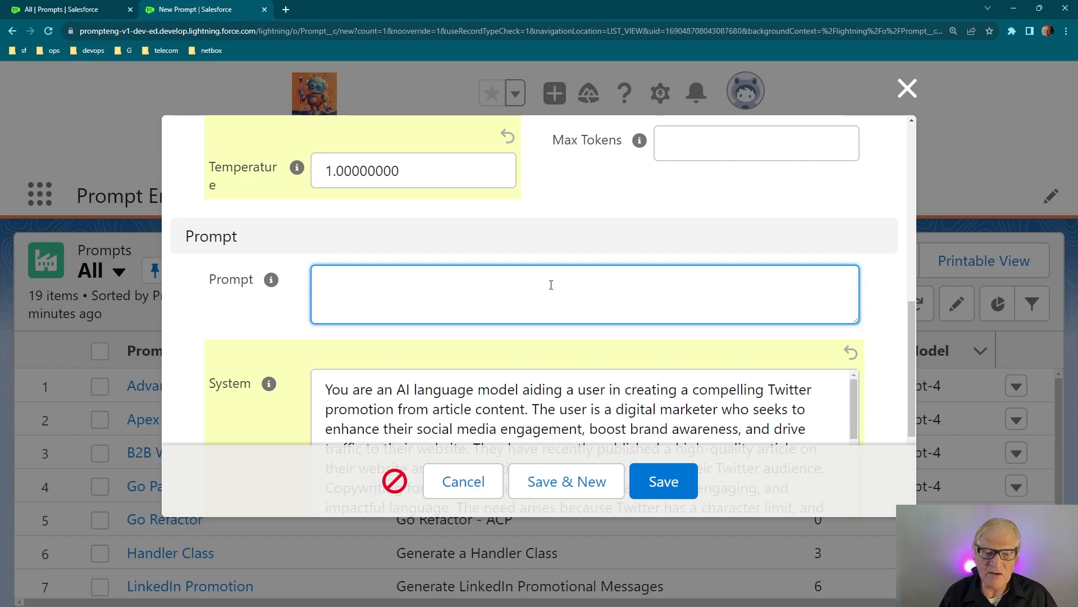
{"action": "type", "text": "Please generate3"}
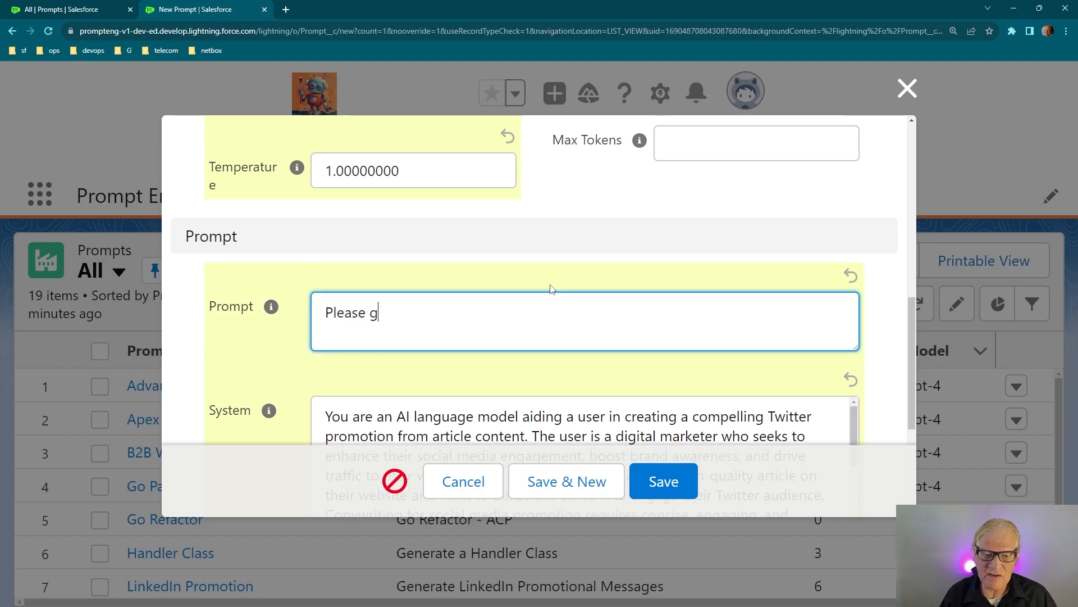
{"action": "key", "text": "BackSpace"}
{"action": "key", "text": "BackSpace"}
{"action": "type", "text": "tw"}
{"action": "key", "text": "BackSpace"}
{"action": "key", "text": "BackSpace"}
{"action": "type", "text": "Twitter p"}
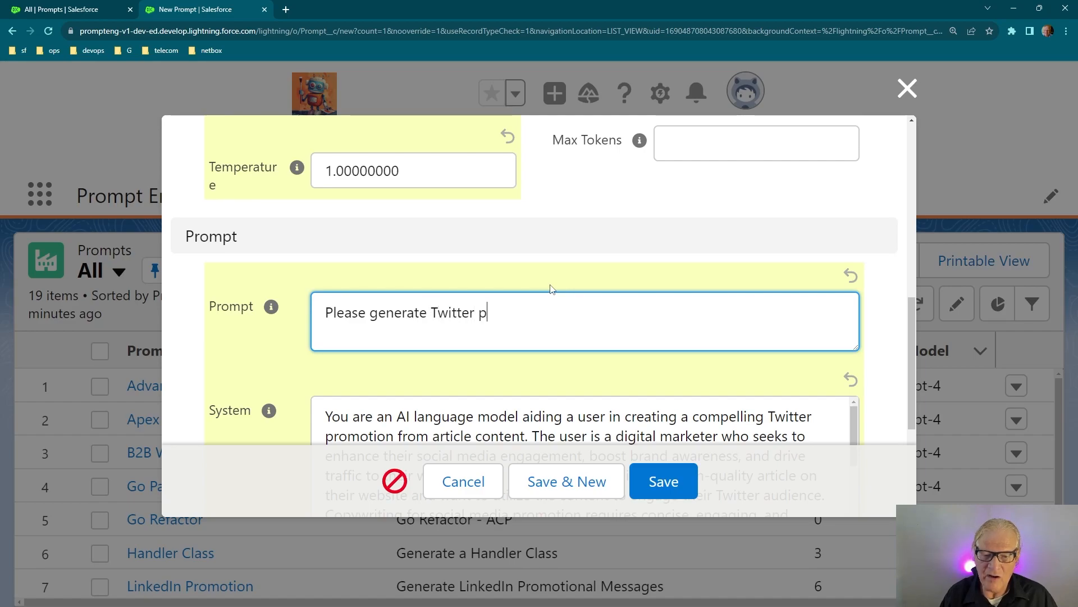
{"action": "type", "text": "romotions for"}
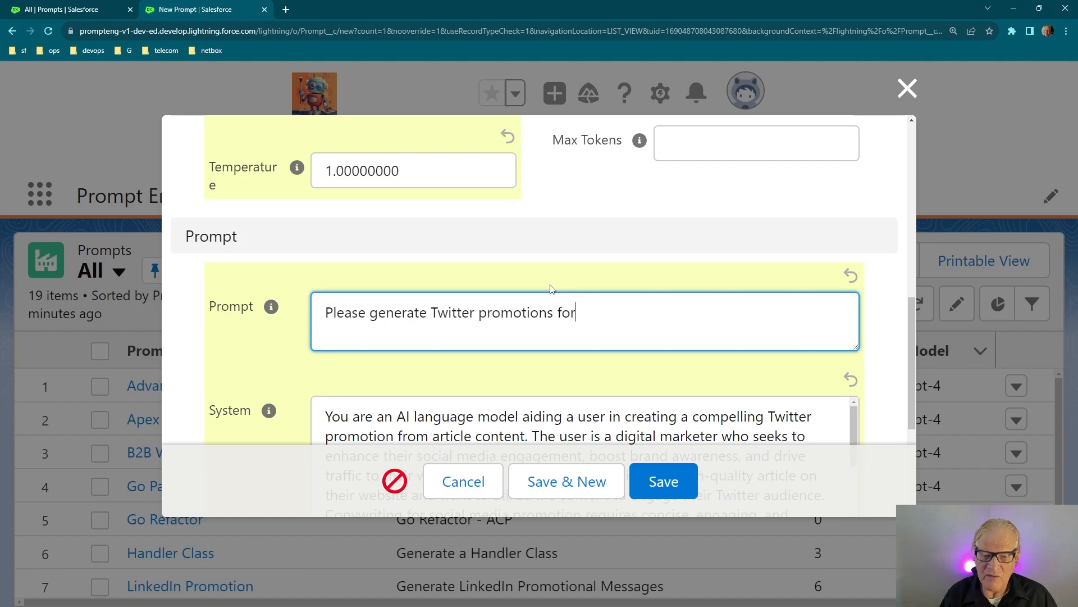
{"action": "type", "text": " this article:"}
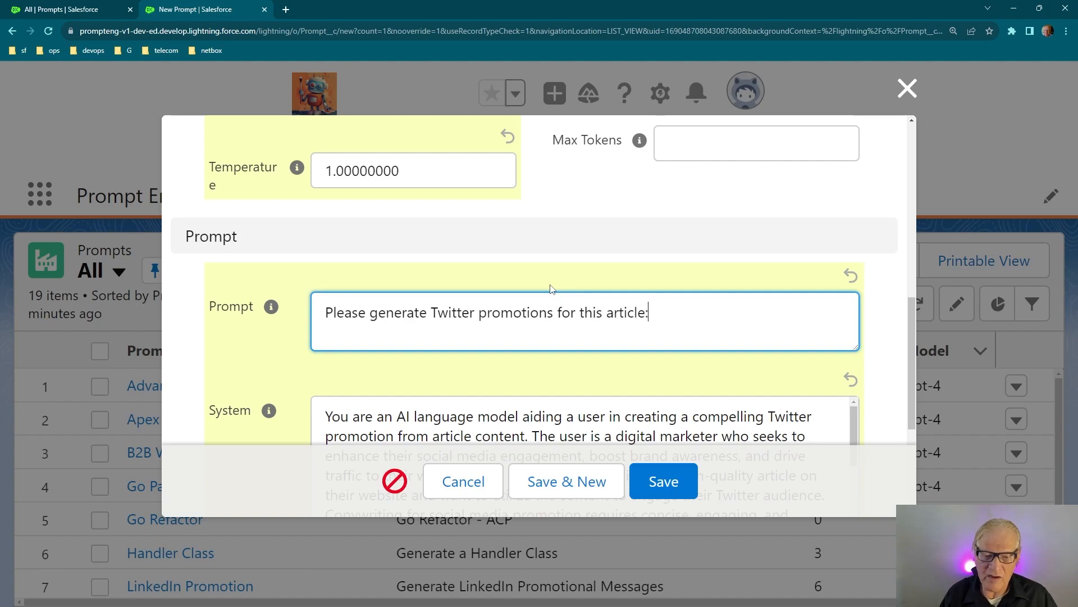
Add the {articleText} placeholder below the prompt's opening line, enclosed between two lines of triple backticks
{"action": "key", "text": "Return"}
{"action": "type", "text": "```"}
{"action": "key", "text": "Return"}
{"action": "type", "text": "{ar"}
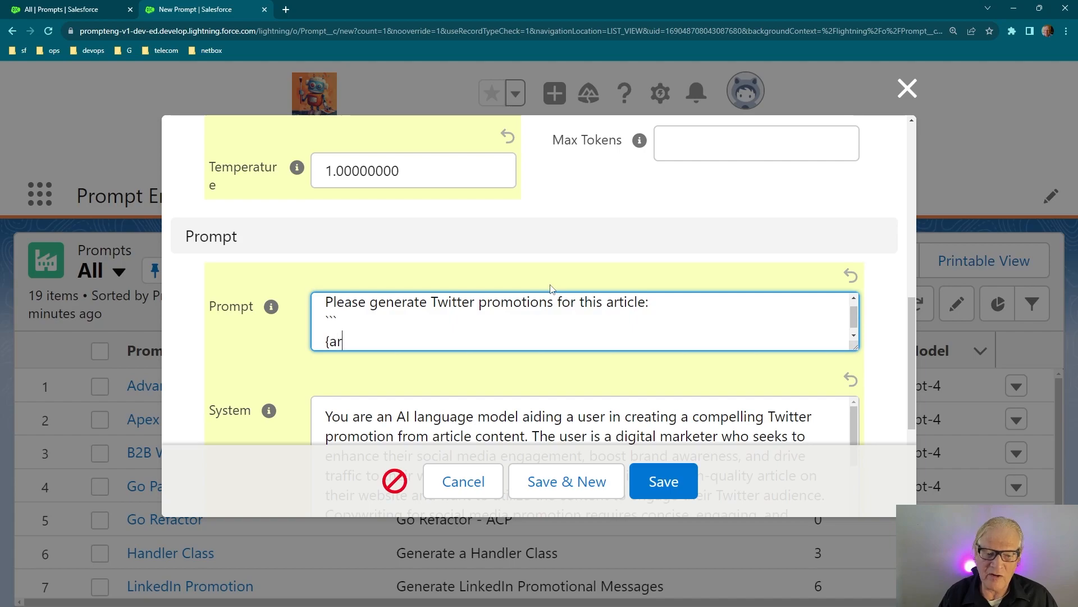
{"action": "type", "text": "ticleText}"}
{"action": "key", "text": "Return"}
{"action": "type", "text": "```"}
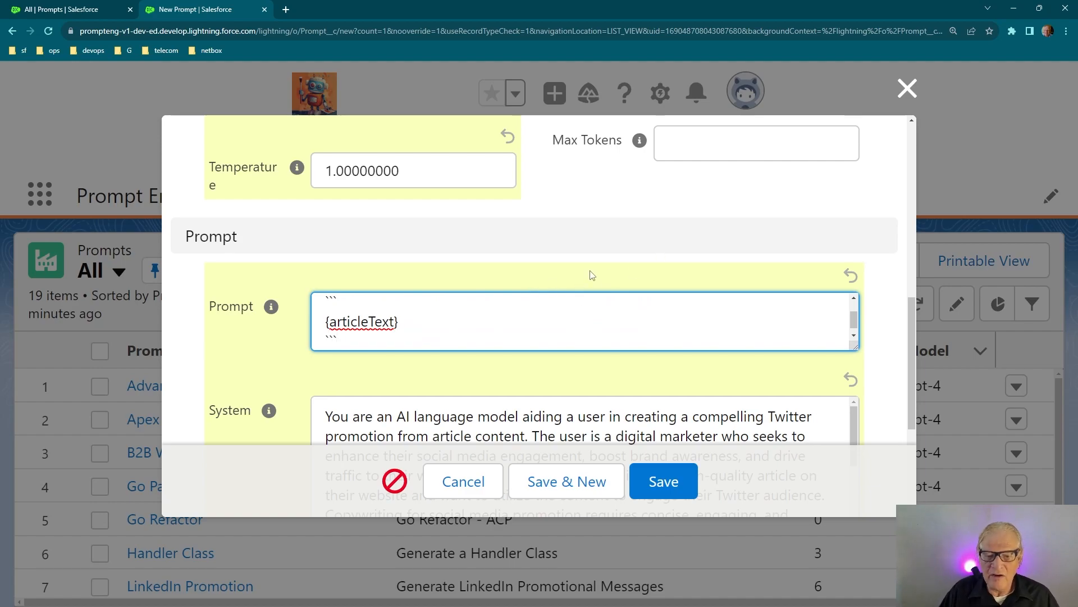
Save the new Twitter Promotion prompt and open its record
{"action": "mouse_move", "coordinate": [855, 341]}
{"action": "left_mouse_down"}
{"action": "mouse_move", "coordinate": [849, 395]}
{"action": "mouse_move", "coordinate": [844, 359]}
{"action": "left_mouse_up"}
{"action": "left_click", "coordinate": [692, 483]}
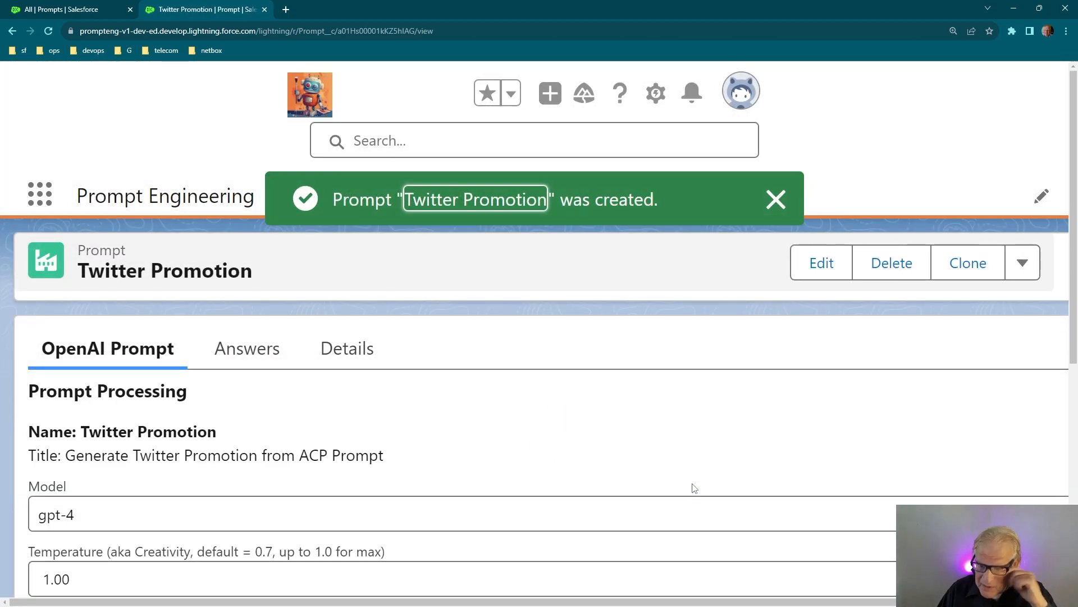
{"action": "left_click", "coordinate": [484, 204]}
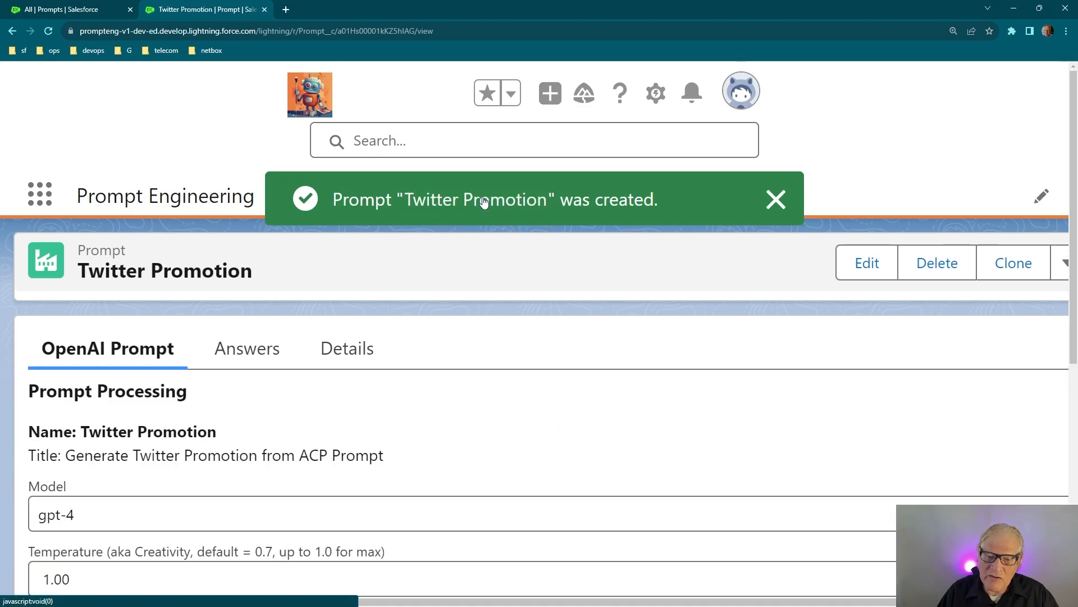
Replace the {articleText} placeholder in the multi-line prompt text with the copied article, keeping it between the triple backticks
{"action": "scroll", "coordinate": [484, 305], "scroll_direction": "down", "scroll_amount": 1}
{"action": "scroll", "coordinate": [484, 309], "scroll_direction": "down", "scroll_amount": 2}
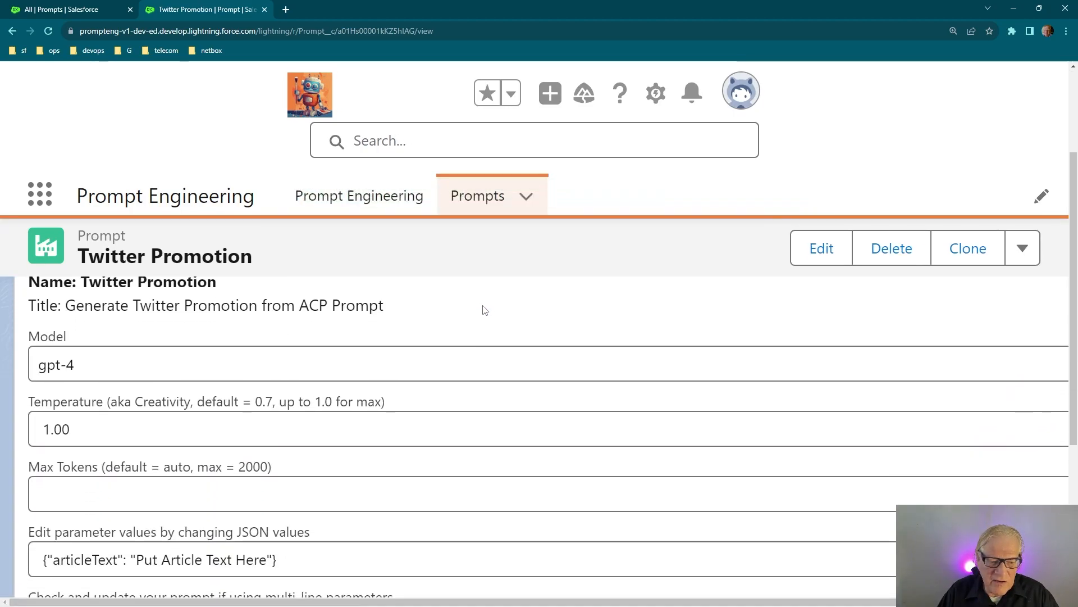
{"action": "scroll", "coordinate": [474, 323], "scroll_direction": "down", "scroll_amount": 2}
{"action": "scroll", "coordinate": [339, 431], "scroll_direction": "down", "scroll_amount": 1}
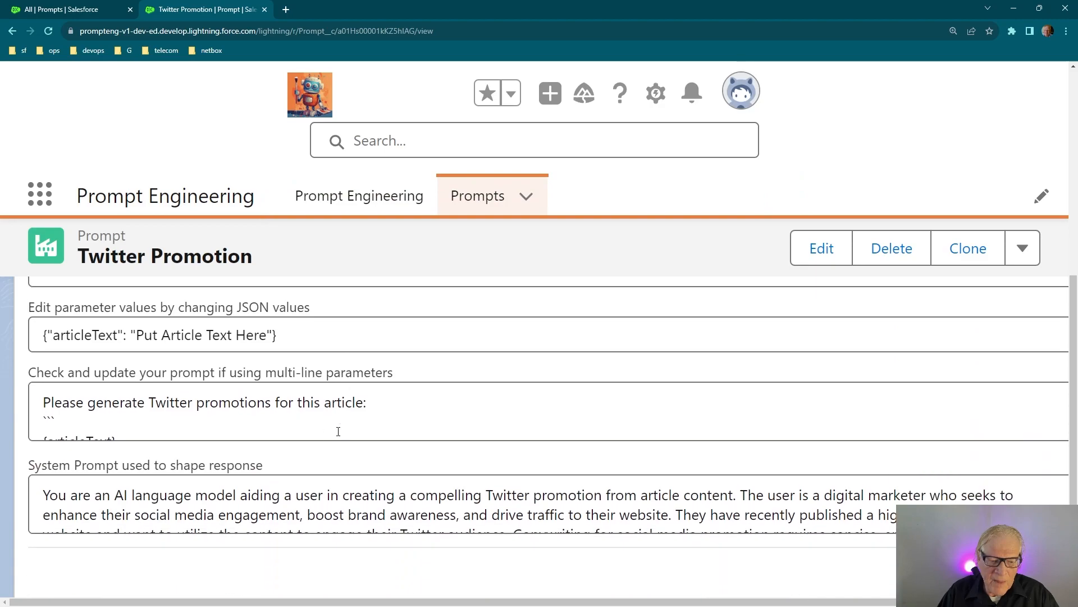
{"action": "left_click", "coordinate": [287, 416]}
{"action": "scroll", "coordinate": [284, 424], "scroll_direction": "down", "scroll_amount": 1}
{"action": "left_click", "coordinate": [189, 402]}
{"action": "key", "text": "shift+Home"}
{"action": "key", "text": "ctrl+v"}
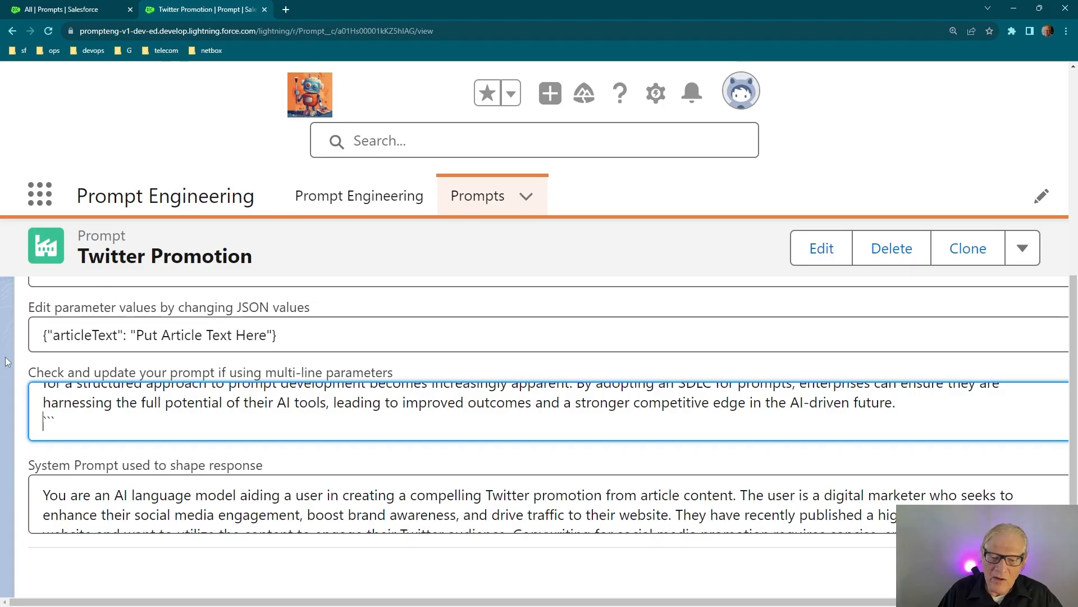
Submit the Twitter Promotion prompt to OpenAI and review the generated promotions in the ChatGPT response
{"action": "scroll", "coordinate": [15, 362], "scroll_direction": "up", "scroll_amount": 1}
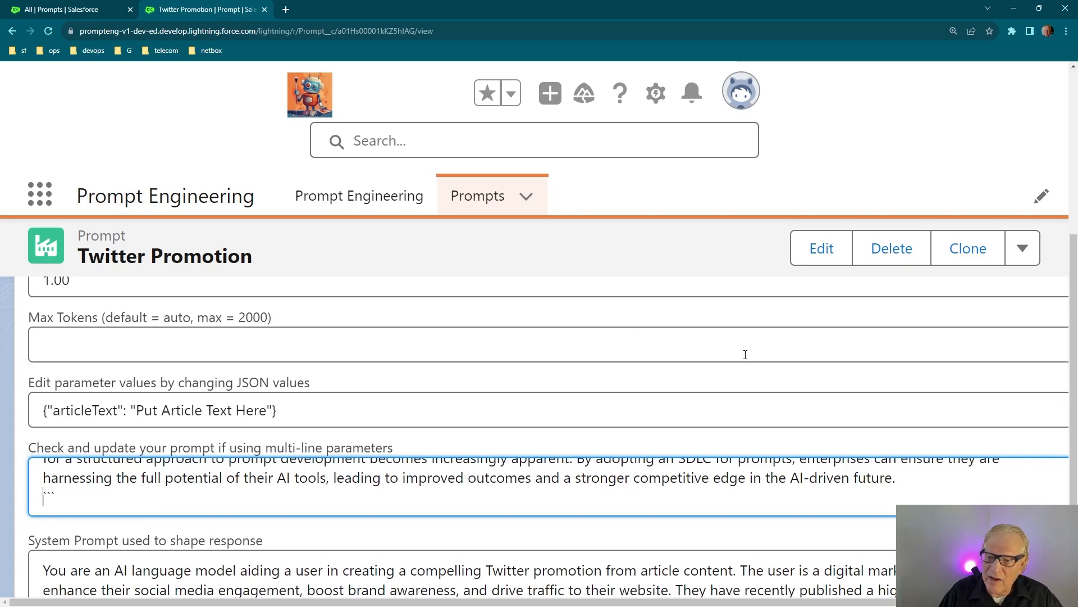
{"action": "scroll", "coordinate": [804, 431], "scroll_direction": "down", "scroll_amount": 1}
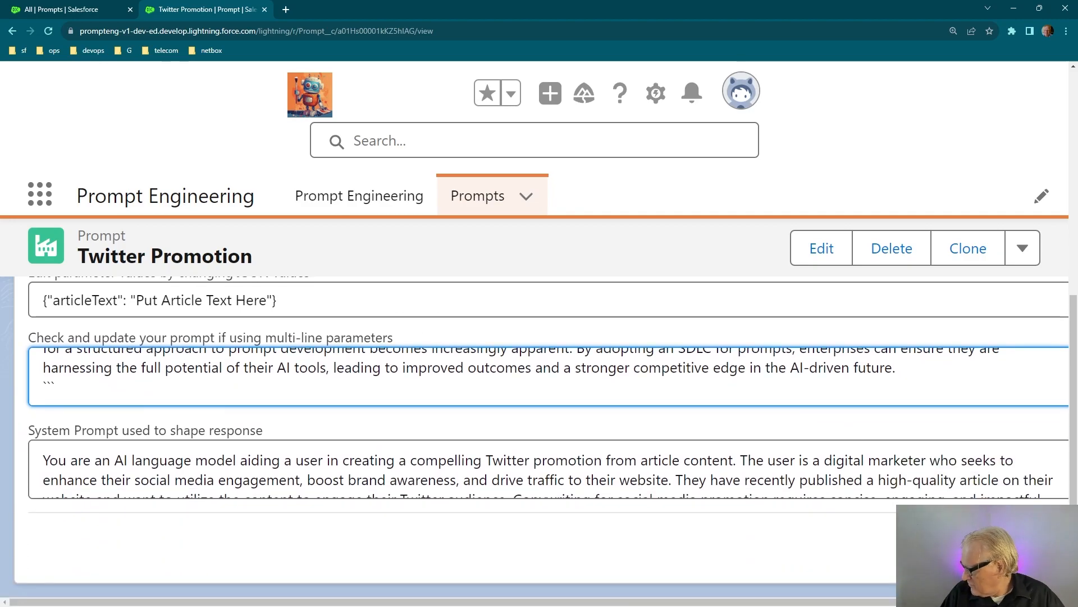
{"action": "left_click", "coordinate": [1006, 546]}
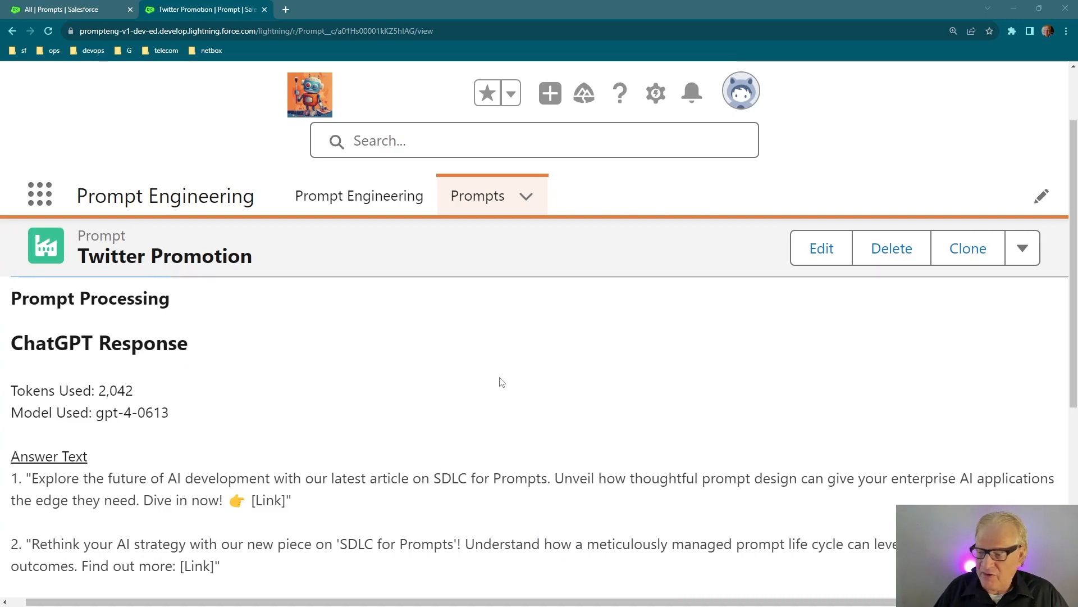
{"action": "scroll", "coordinate": [267, 327], "scroll_direction": "down", "scroll_amount": 2}
{"action": "scroll", "coordinate": [266, 327], "scroll_direction": "down", "scroll_amount": 4}
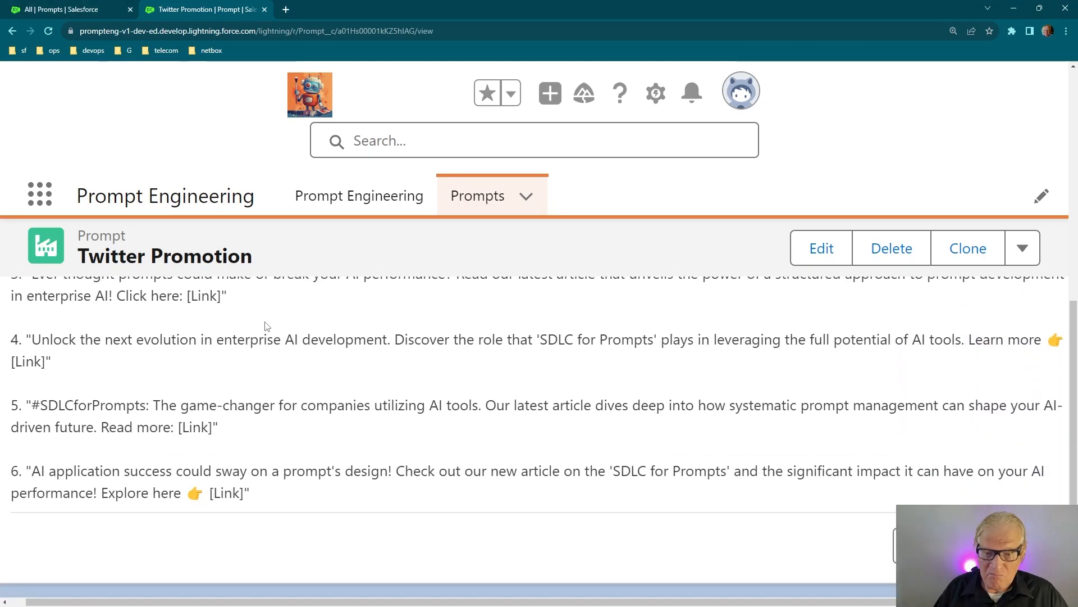
{"action": "scroll", "coordinate": [267, 326], "scroll_direction": "up", "scroll_amount": 4}
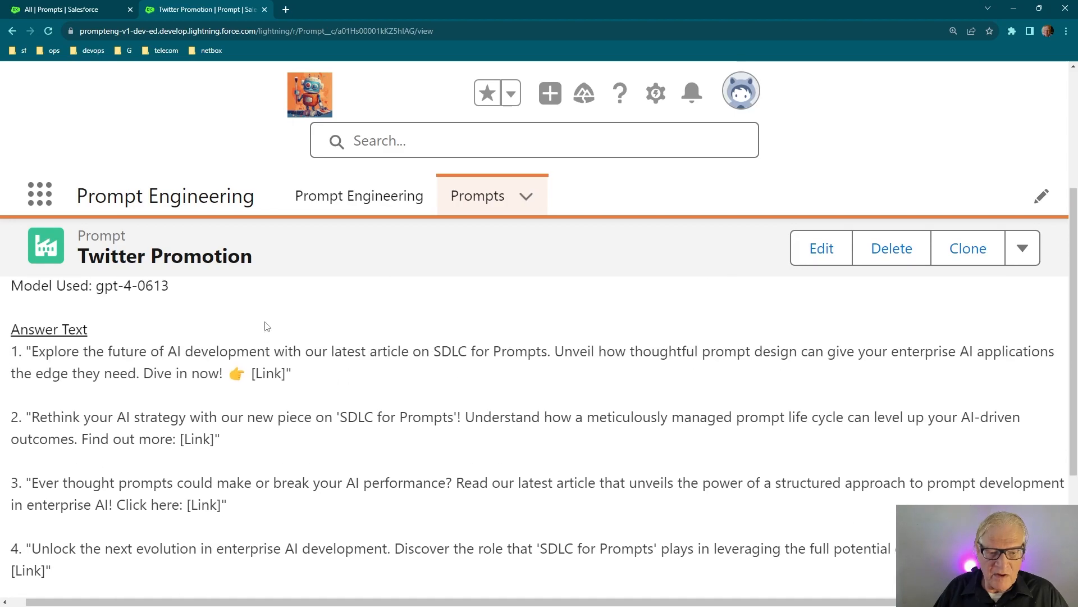
{"action": "scroll", "coordinate": [267, 327], "scroll_direction": "up", "scroll_amount": 3}
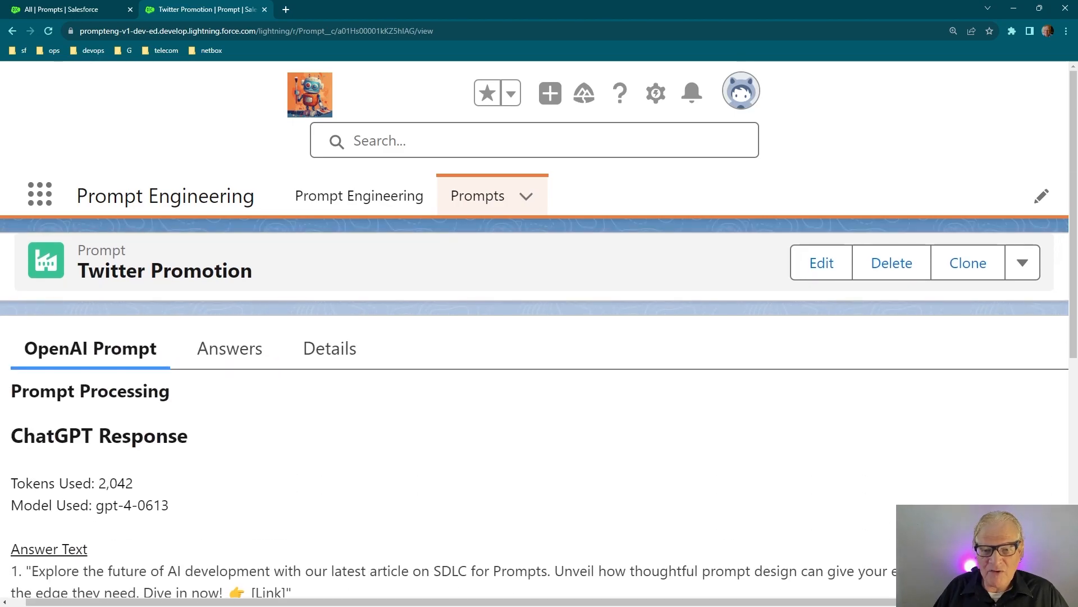